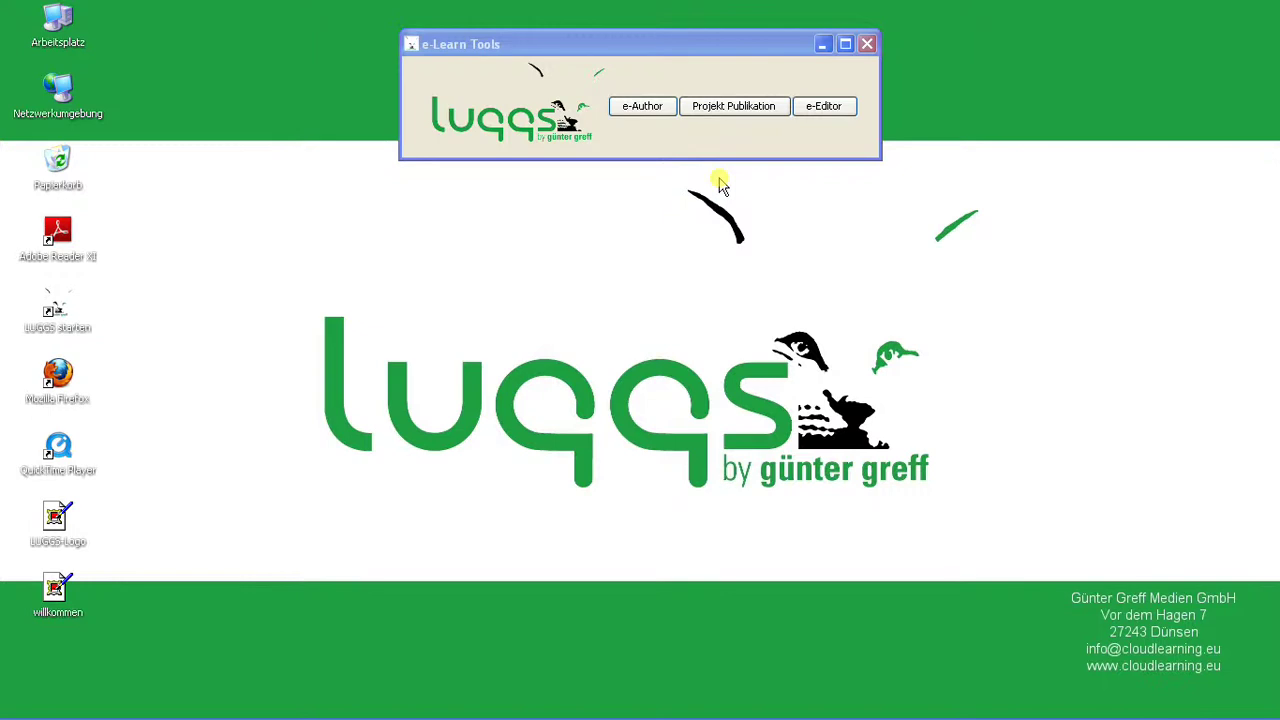
- Open the e-Editor in a maximized window and create a new course named "LUGGS Schnellstart"
left_click(824, 110)
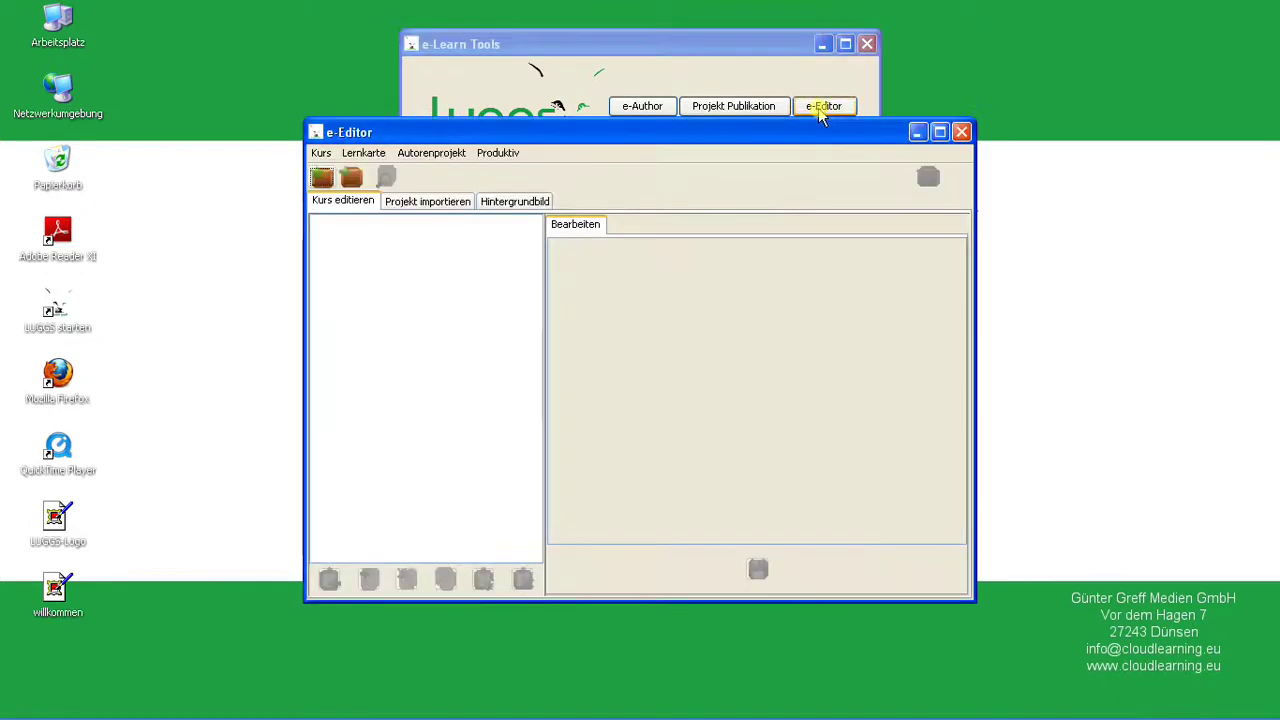
left_click(941, 133)
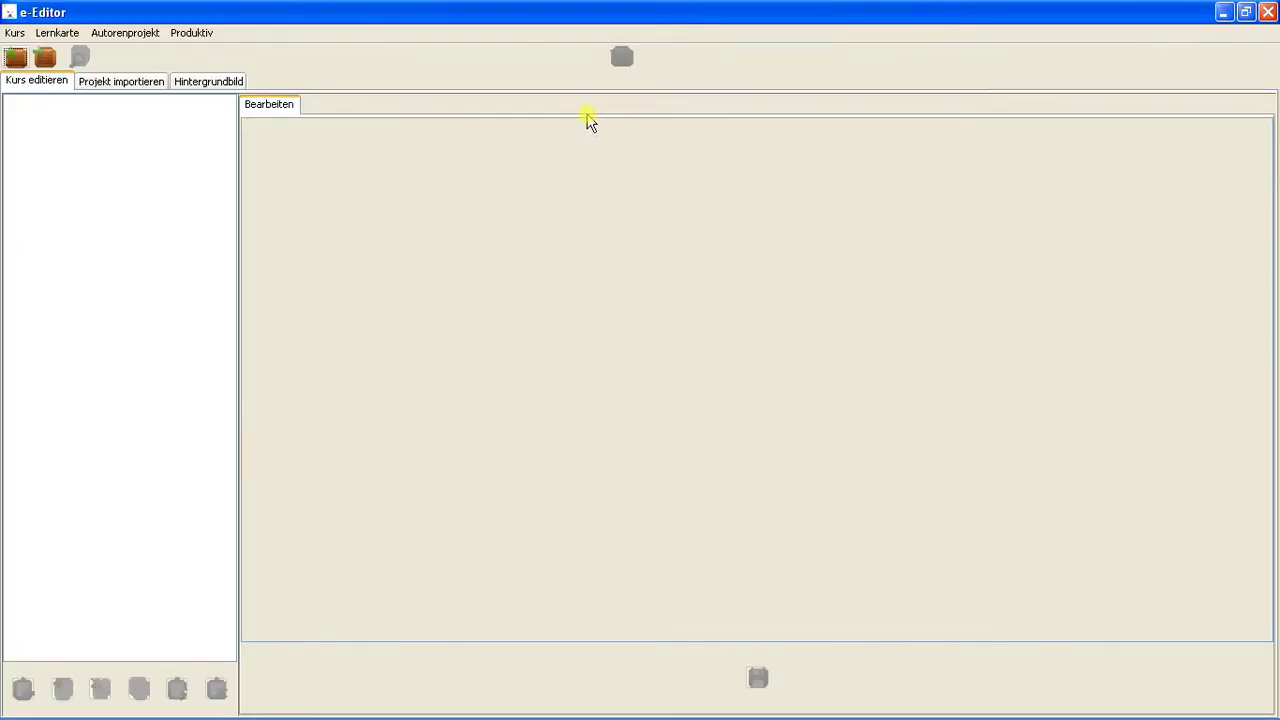
left_click(14, 32)
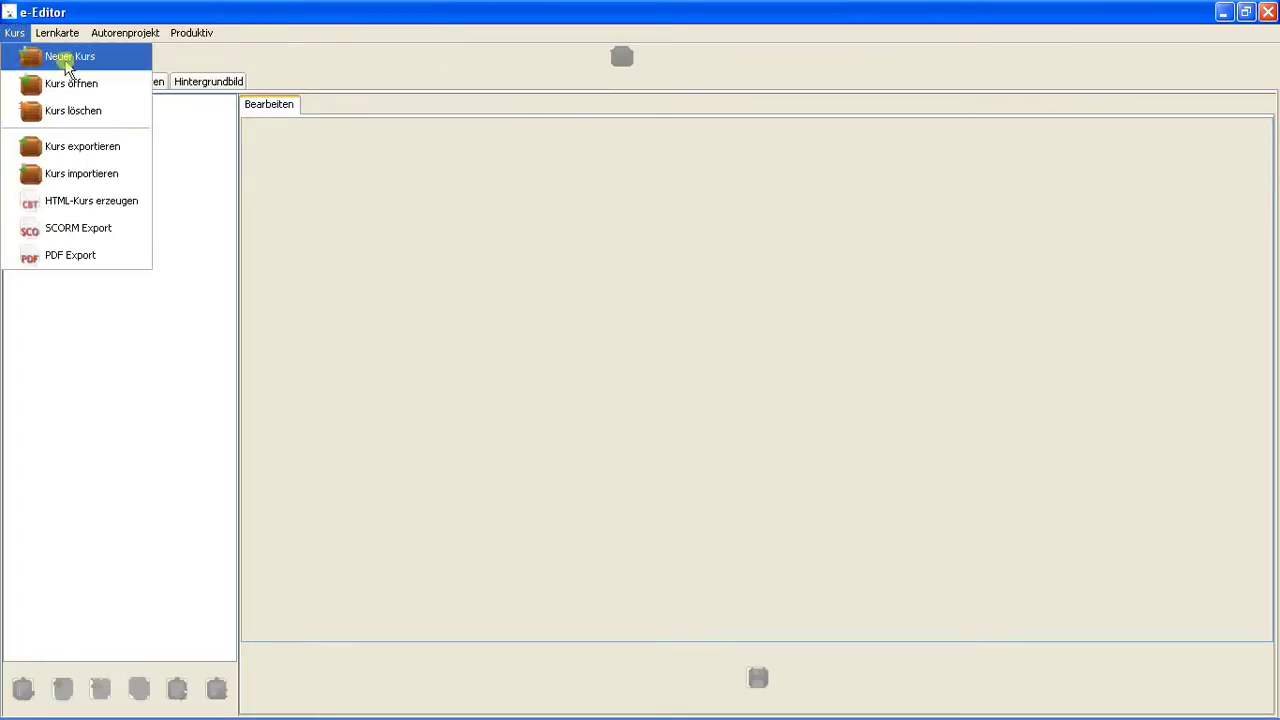
left_click(68, 58)
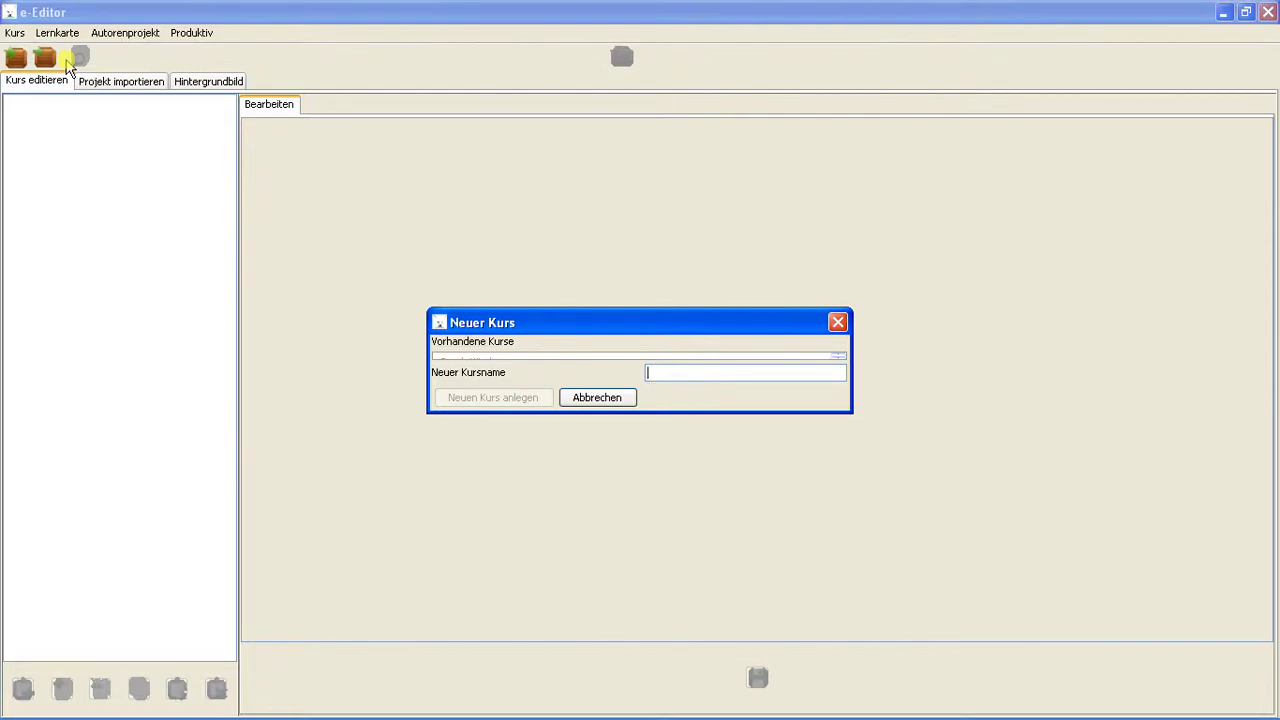
type("LUGGS Schnellstart")
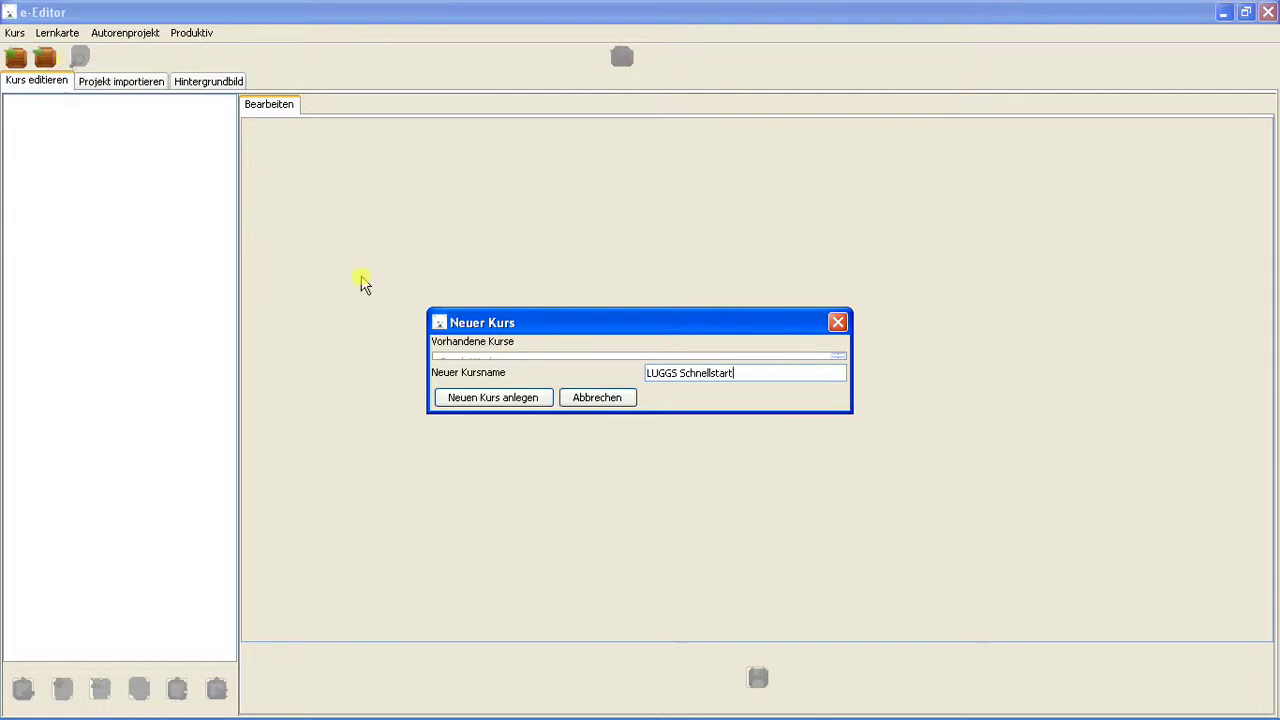
left_click(486, 398)
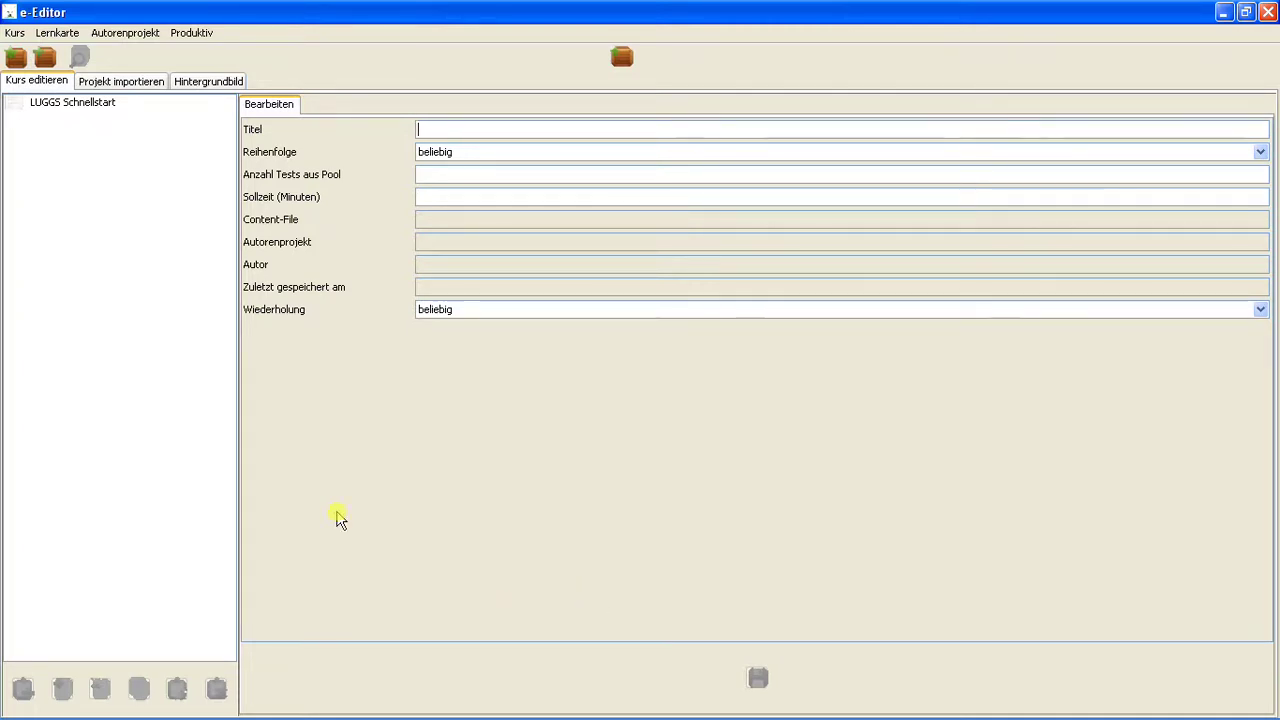
- Set Reihenfolge and Wiederholung to "beliebig" for the LUGGS Schnellstart course and save its properties
left_click(94, 104)
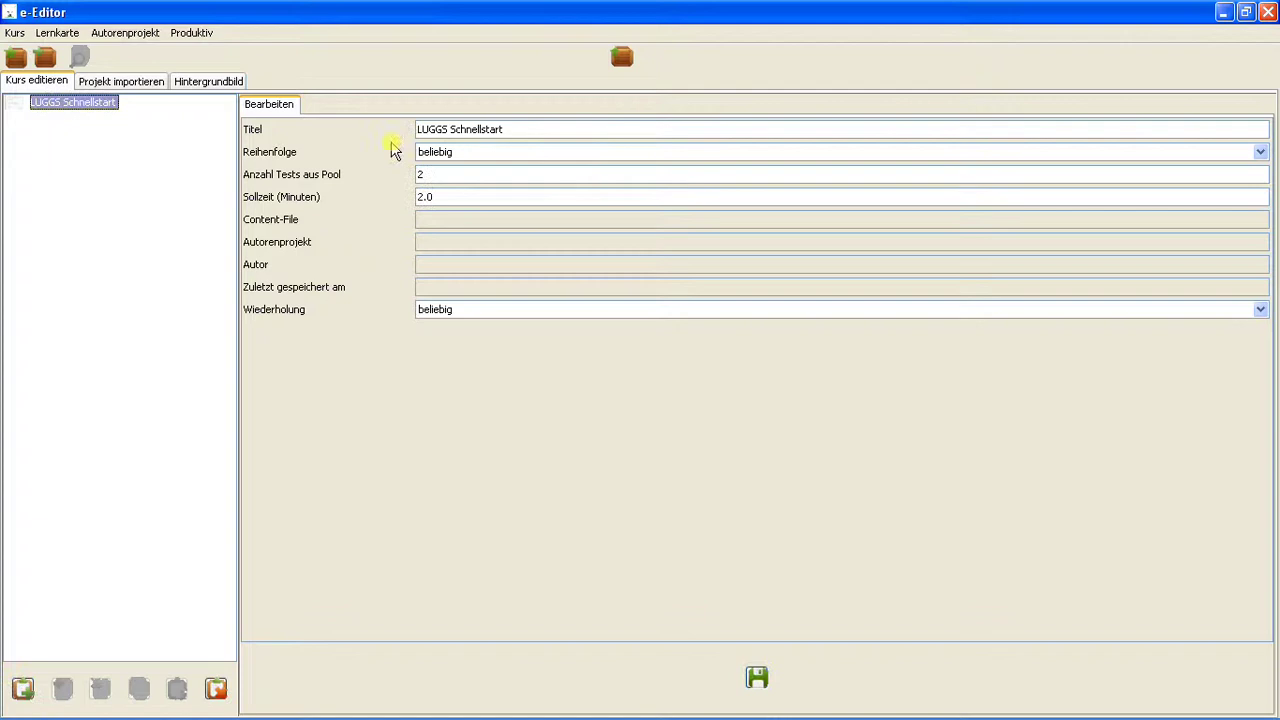
left_click(520, 129)
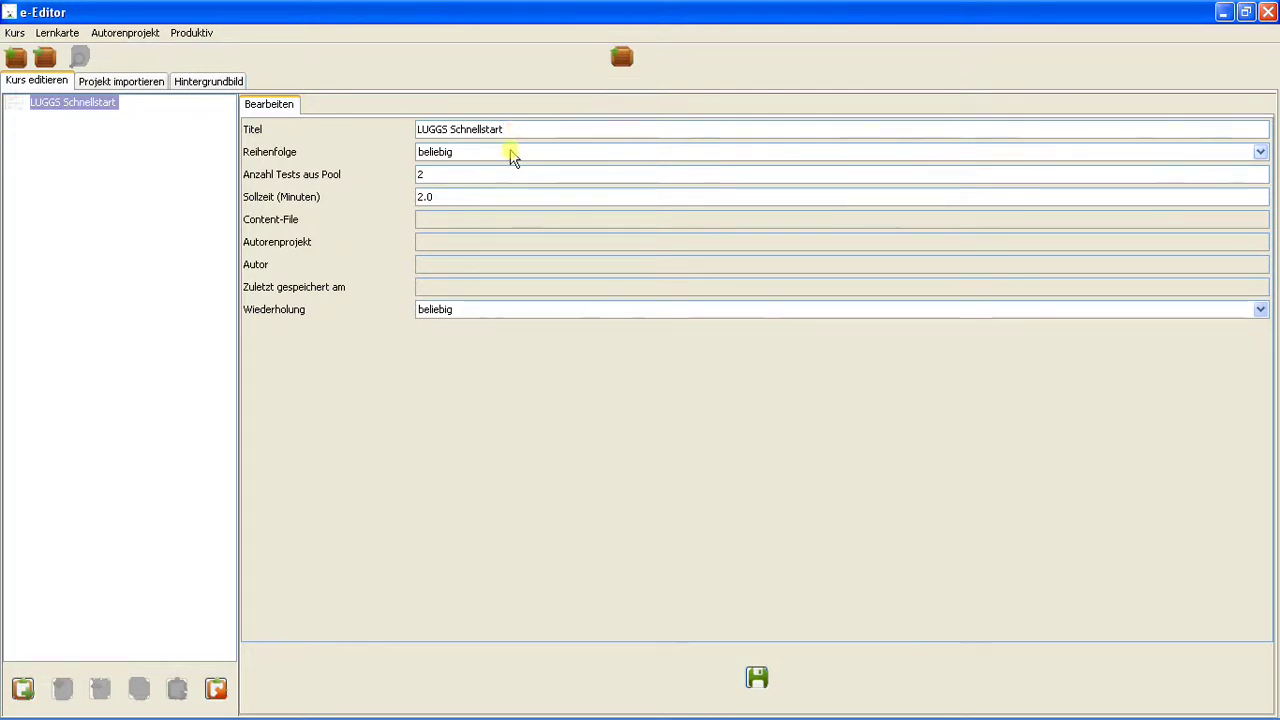
left_click(516, 153)
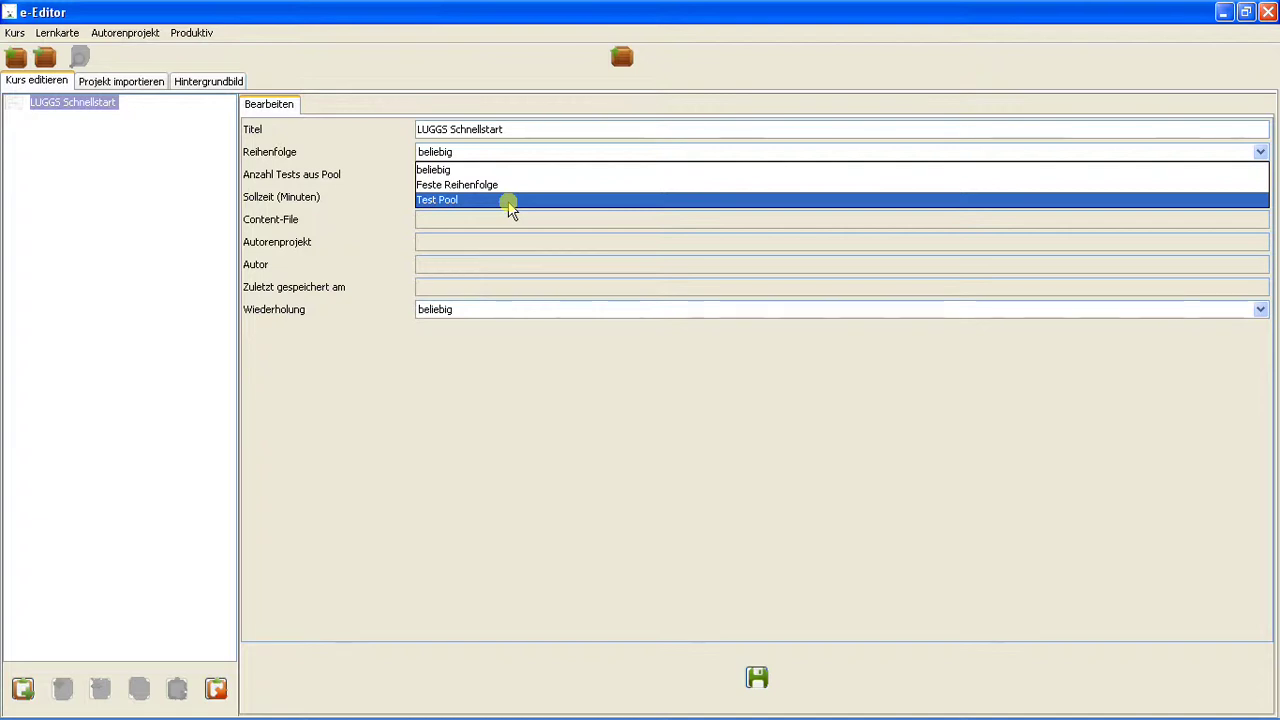
left_click(465, 172)
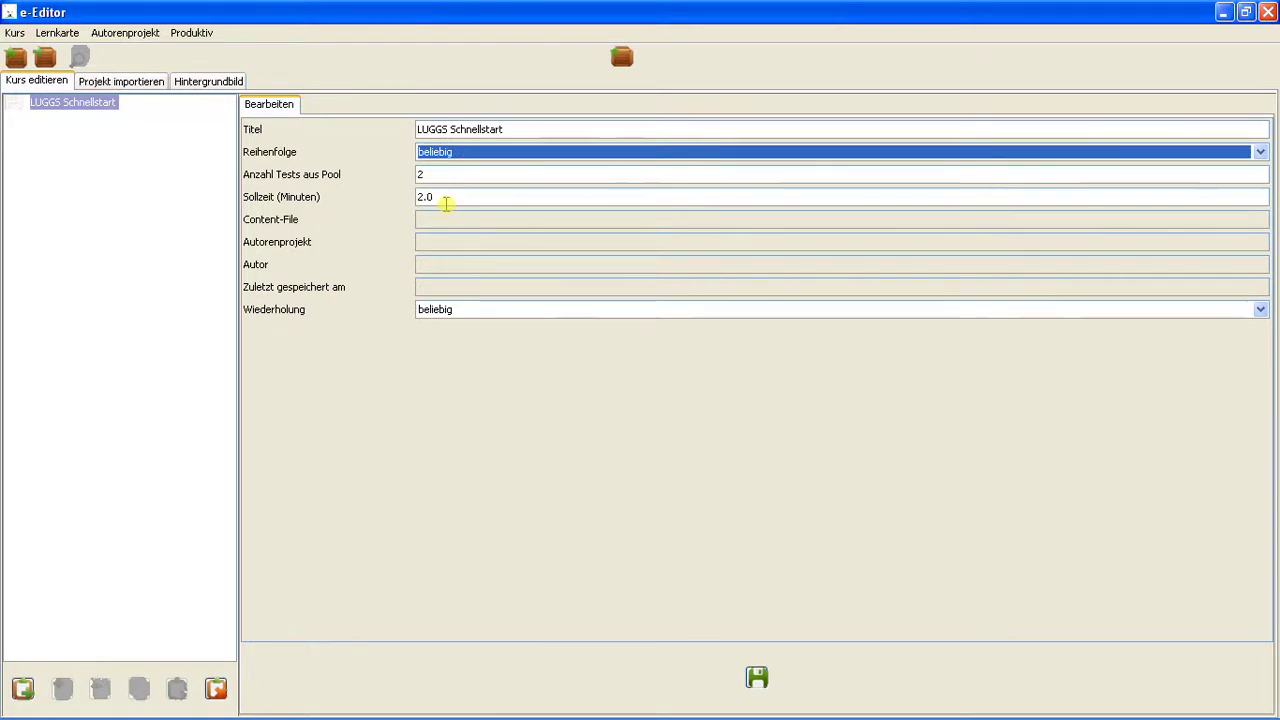
left_click(449, 204)
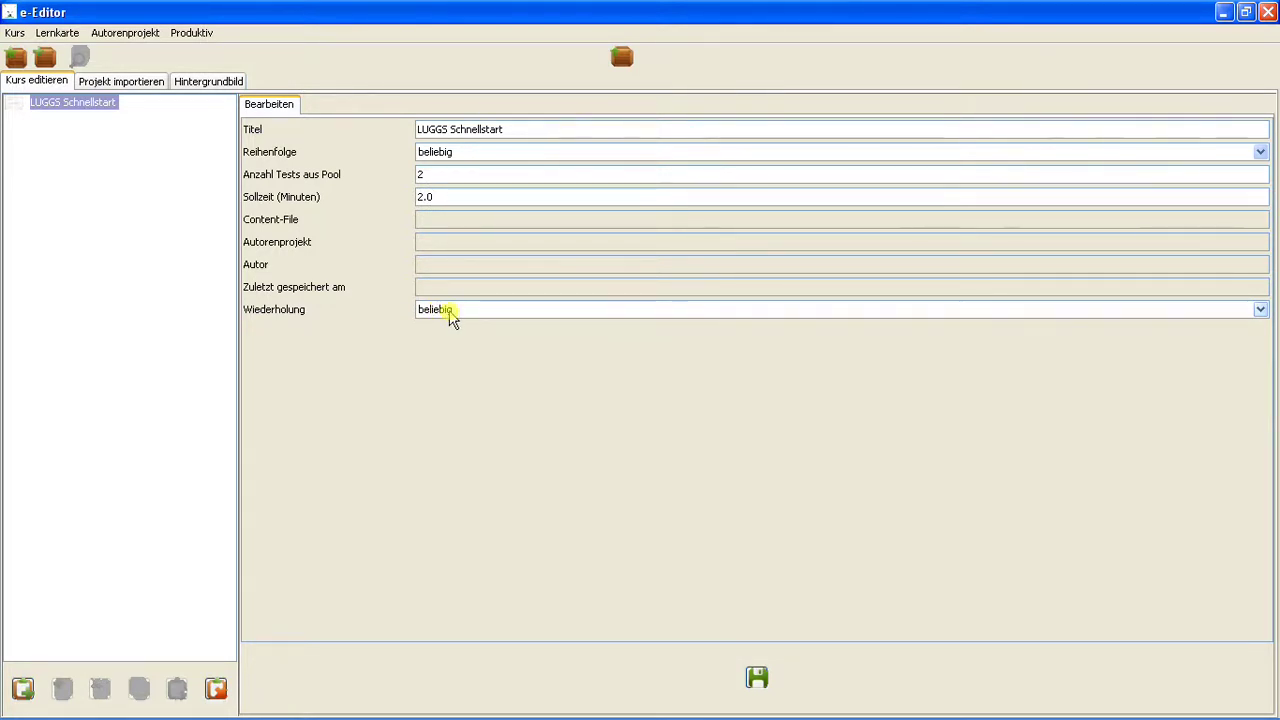
left_click(450, 312)
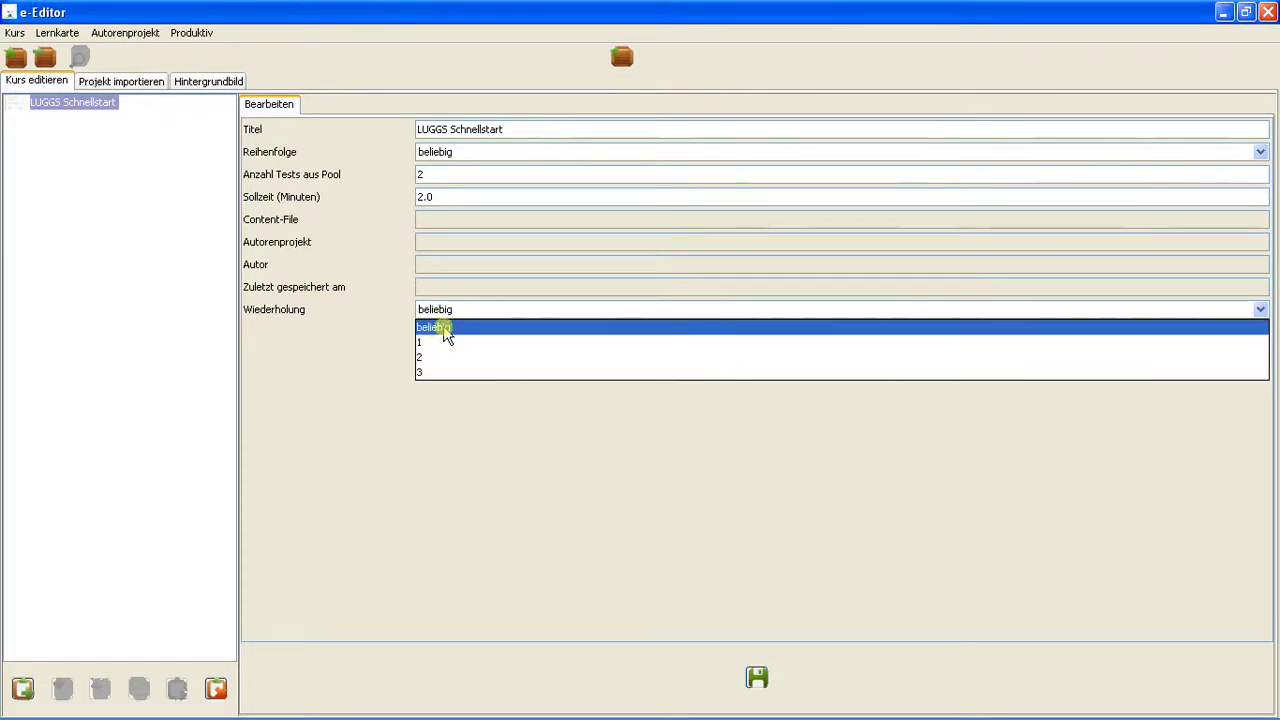
left_click(446, 329)
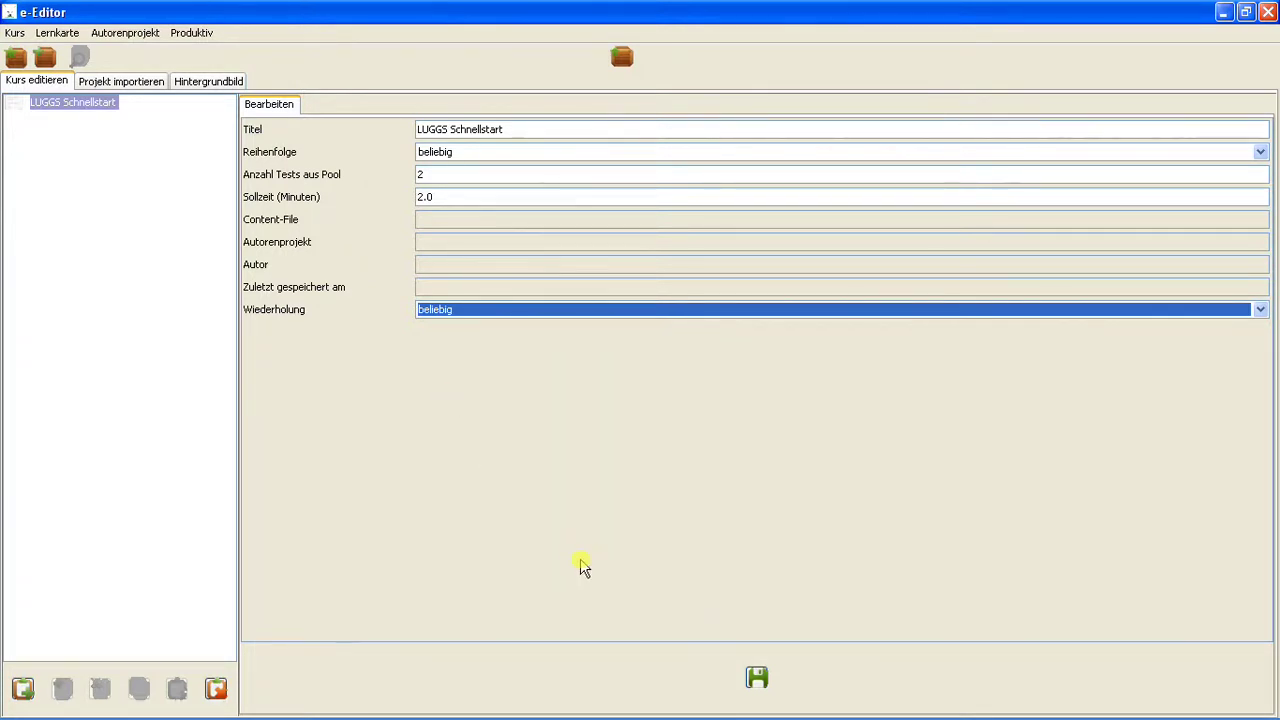
left_click(757, 679)
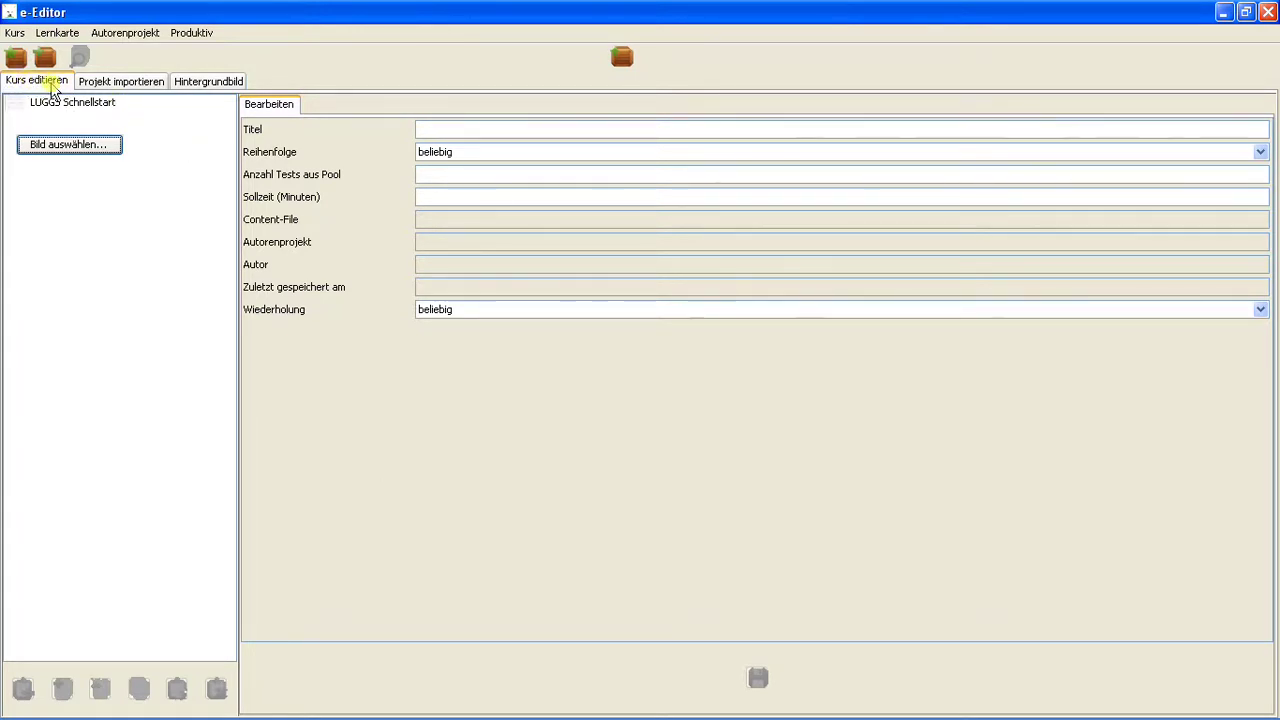
- Open the author project "LUGGS Schnellstart 21.01.14 16:42" for importing into the course
left_click(125, 88)
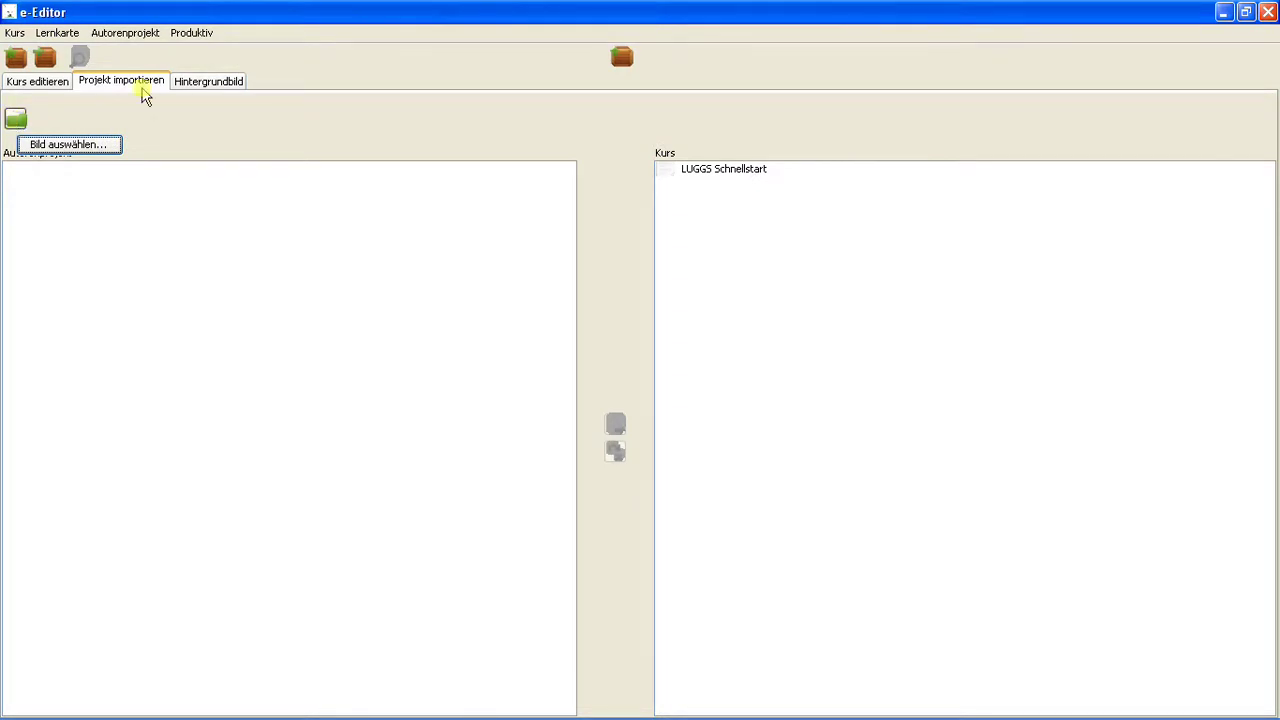
left_click(142, 38)
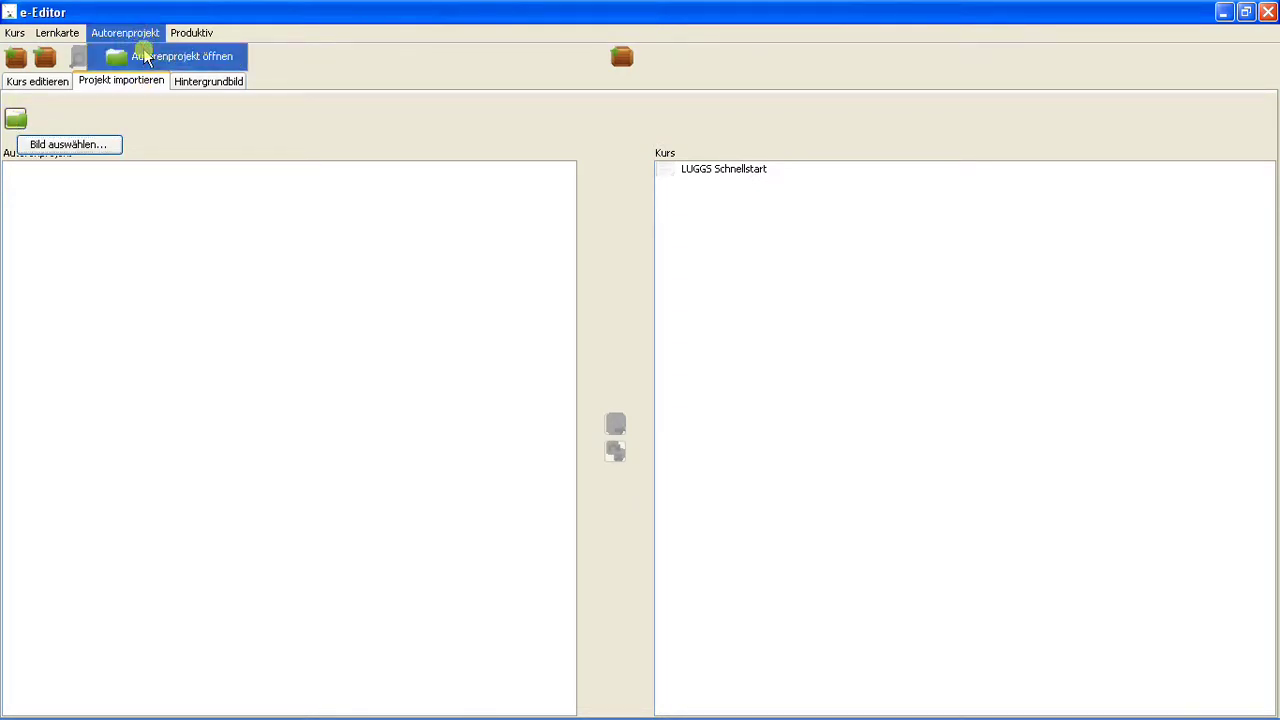
left_click(148, 58)
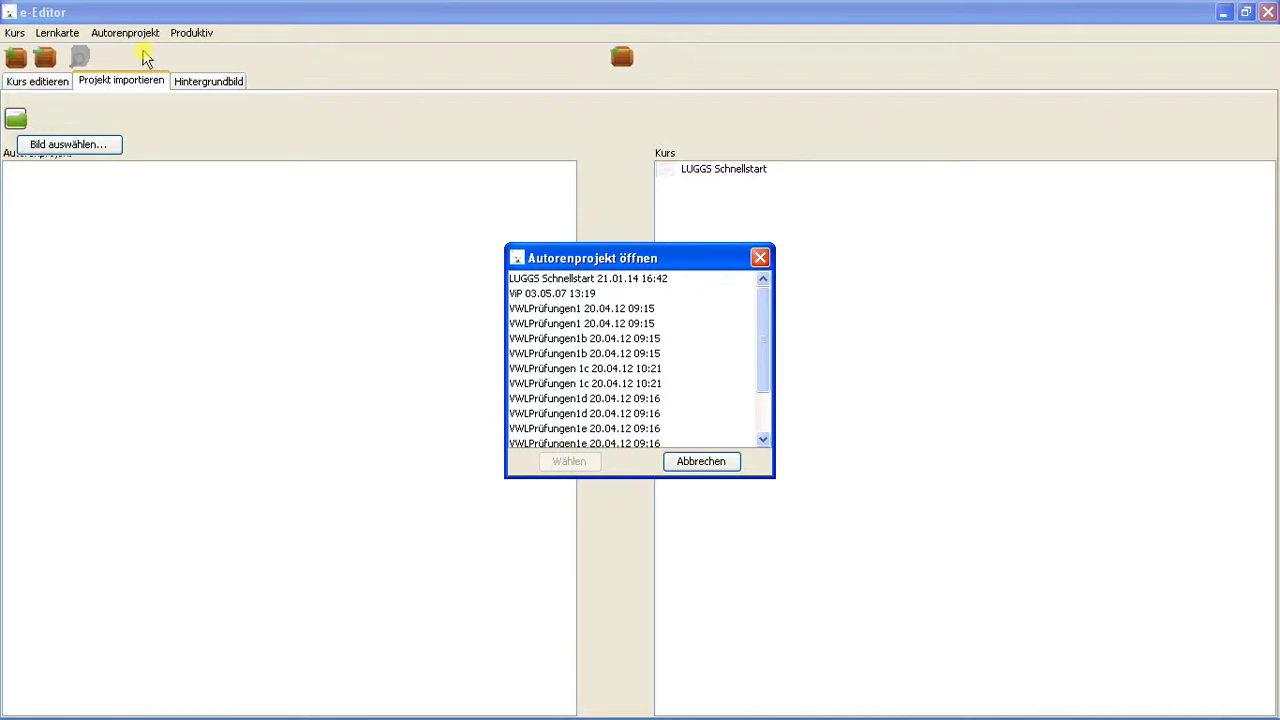
left_click(604, 286)
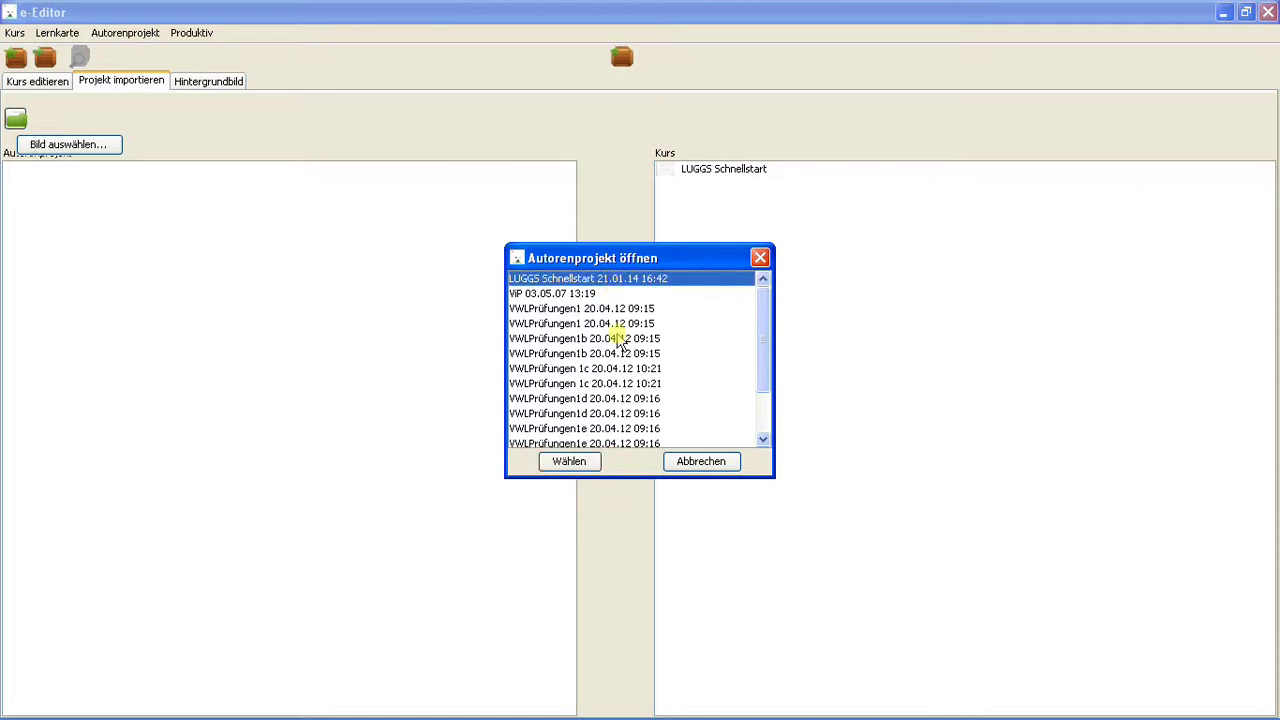
left_click(570, 461)
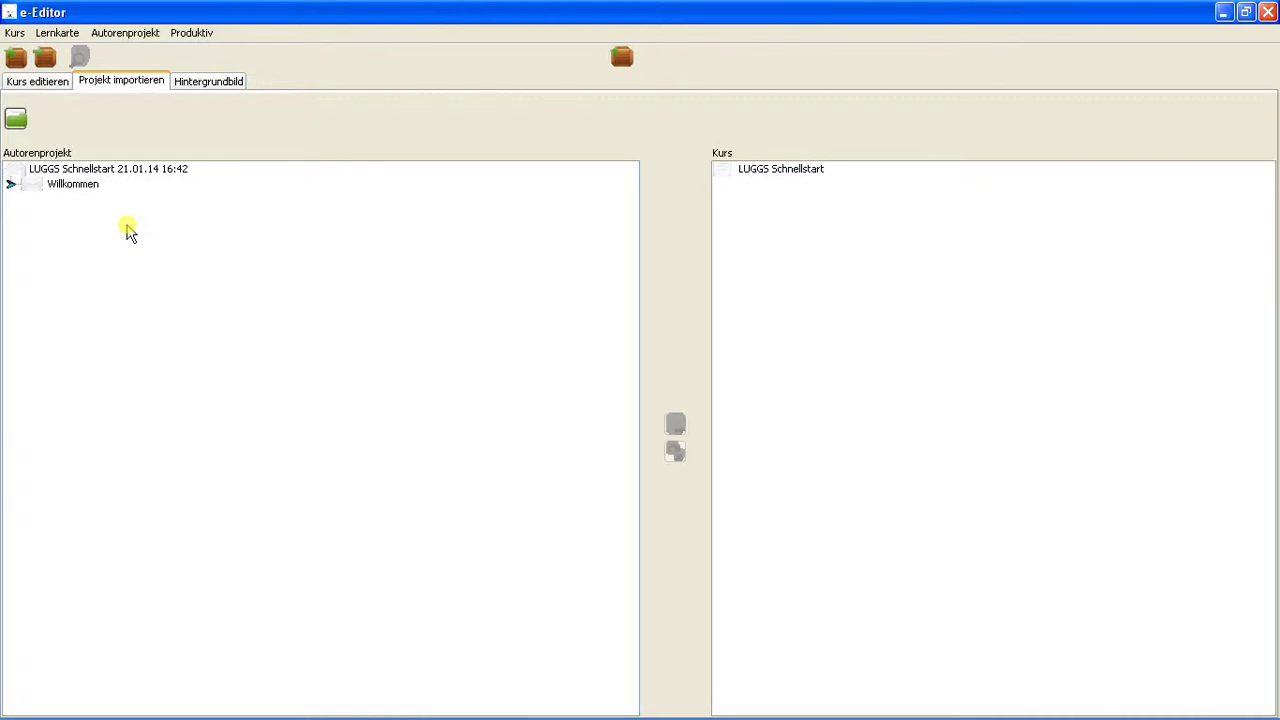
- Insert the author project's "Willkommen" chapter into the LUGGS Schnellstart course and expand it in the course tree
left_click(10, 186)
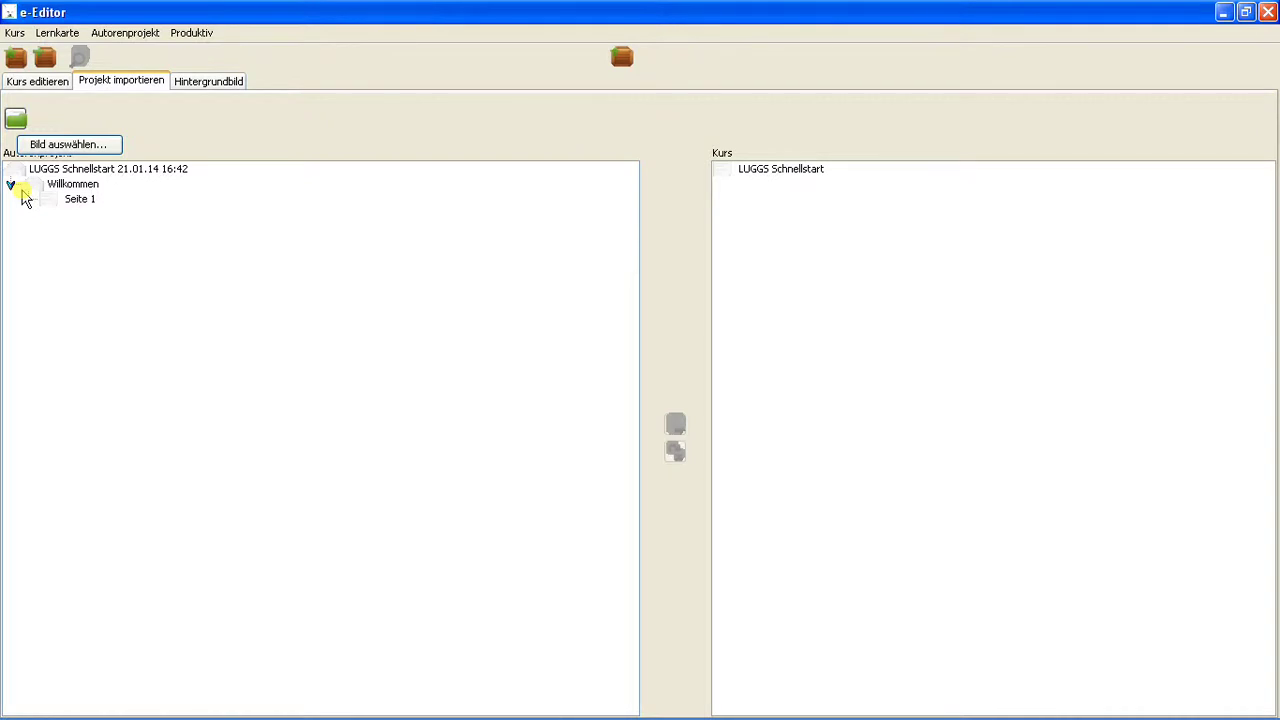
left_click(76, 206)
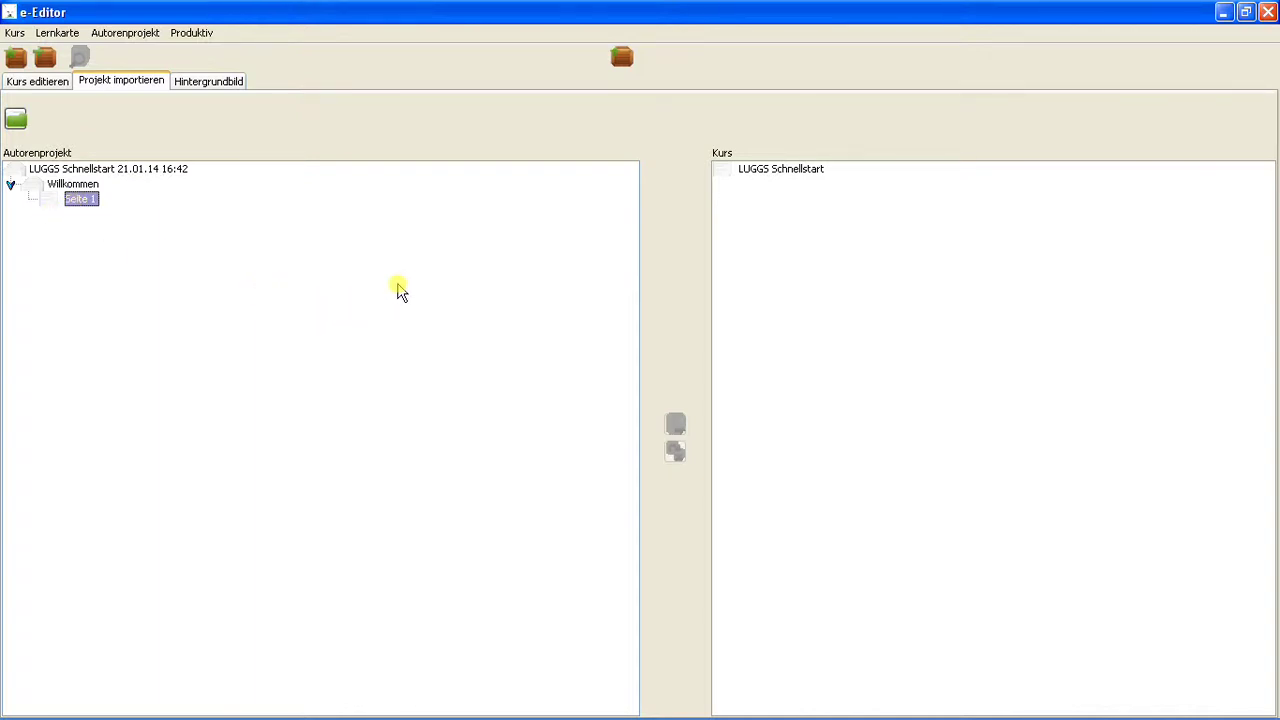
left_click(783, 171)
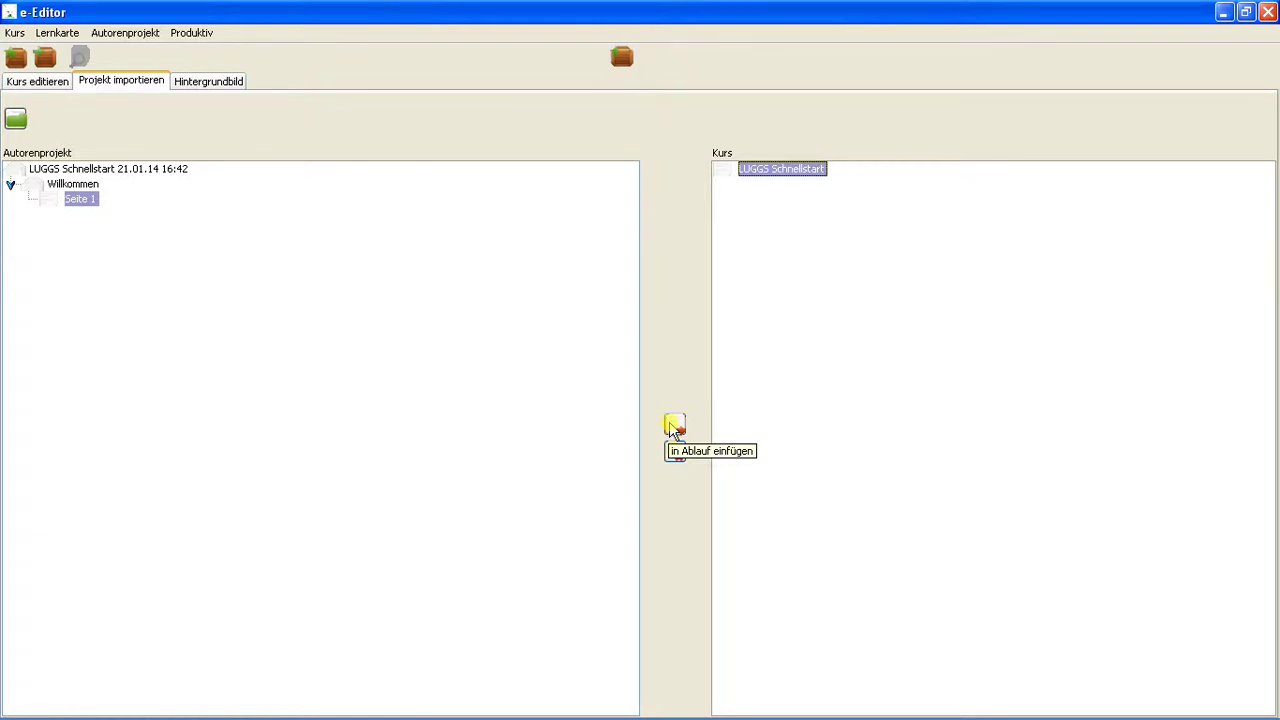
left_click(78, 187)
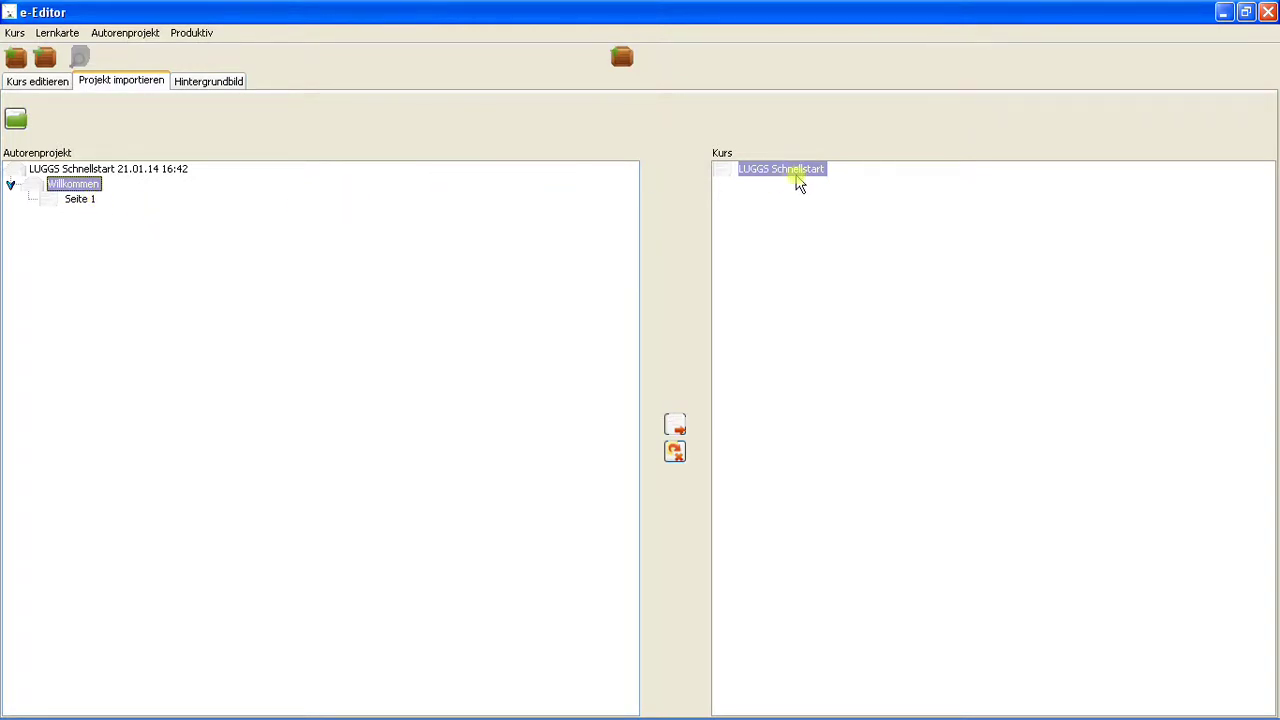
left_click(675, 425)
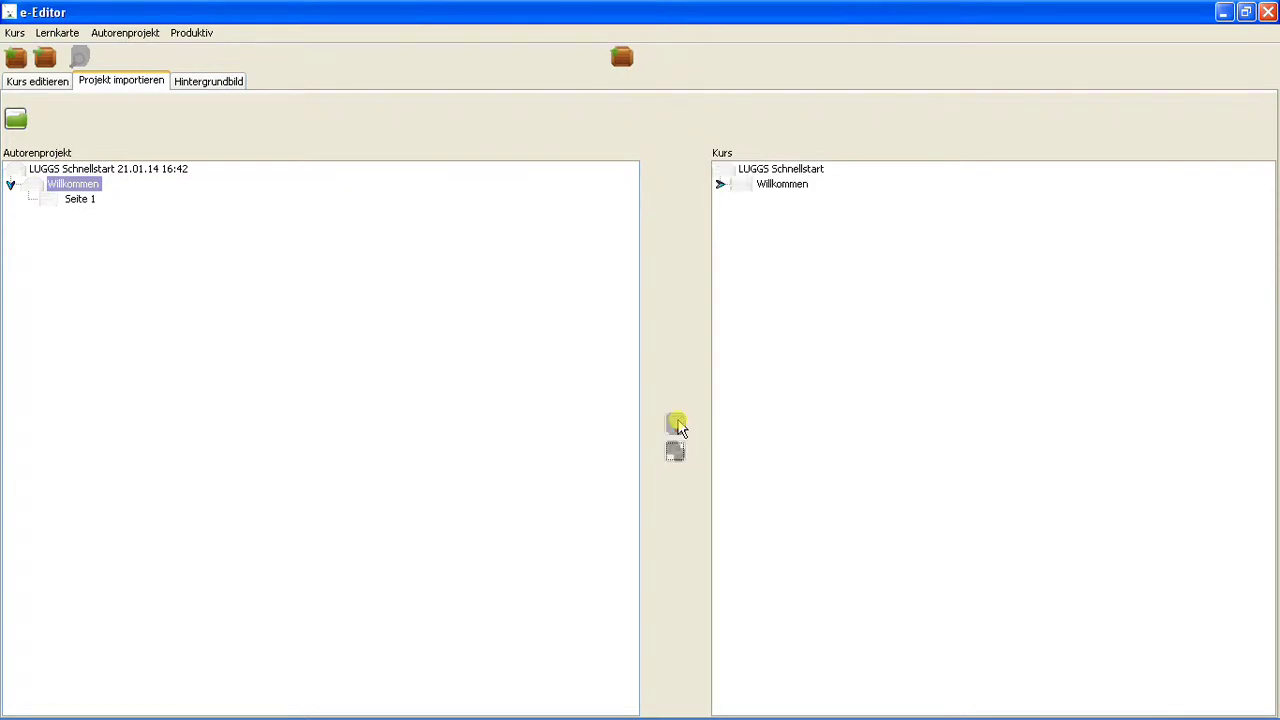
left_click(719, 187)
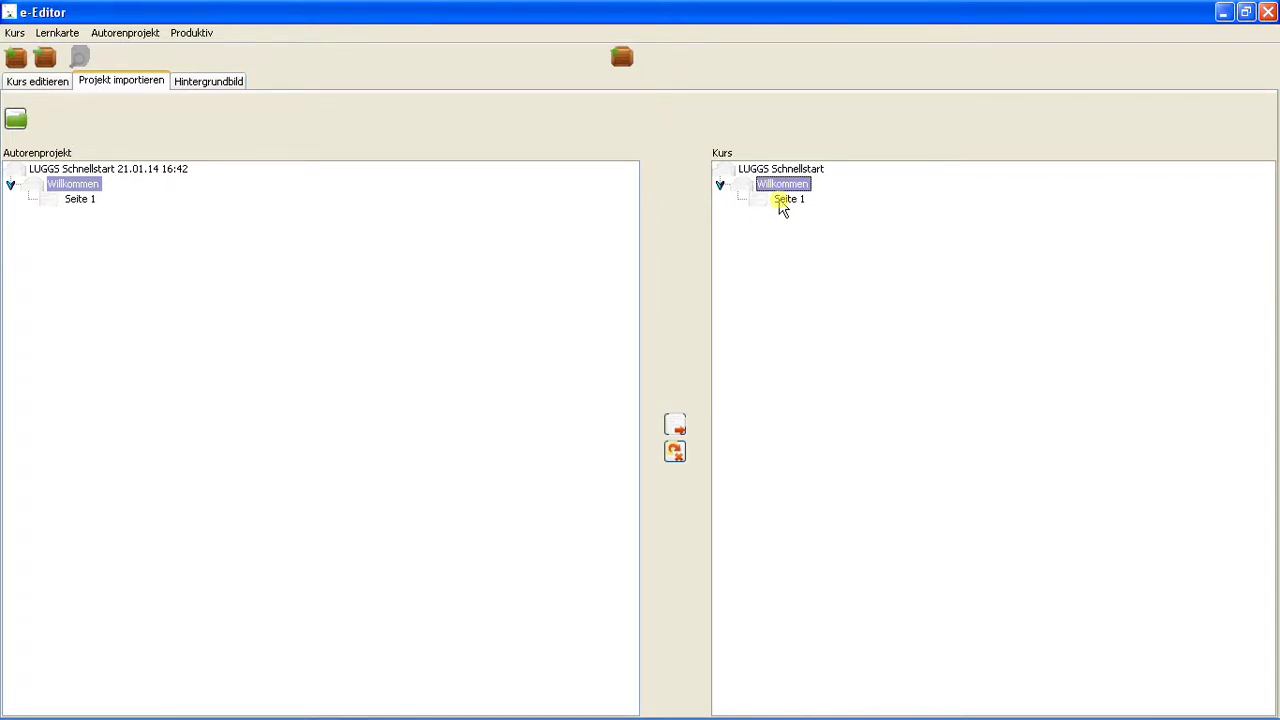
- Apply Reihenfolge "beliebig" and Wiederholung "beliebig" to all subchapters in the course editing view
left_click(30, 84)
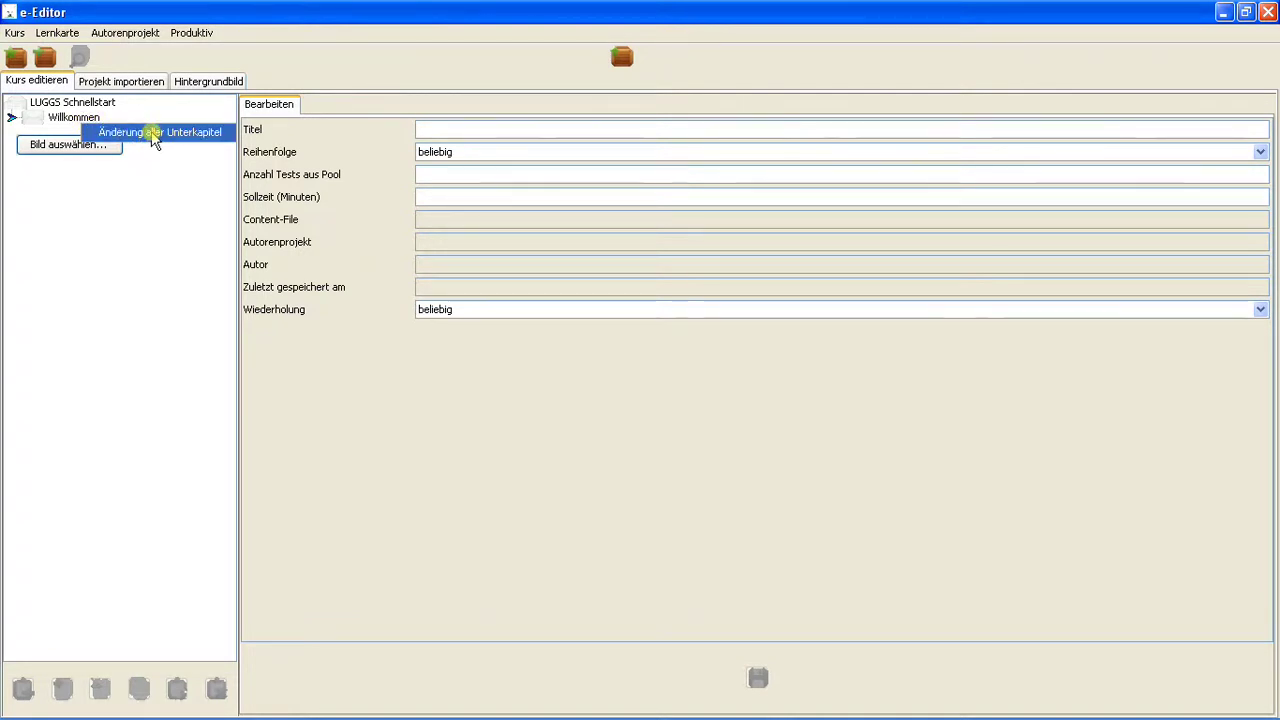
left_click(155, 135)
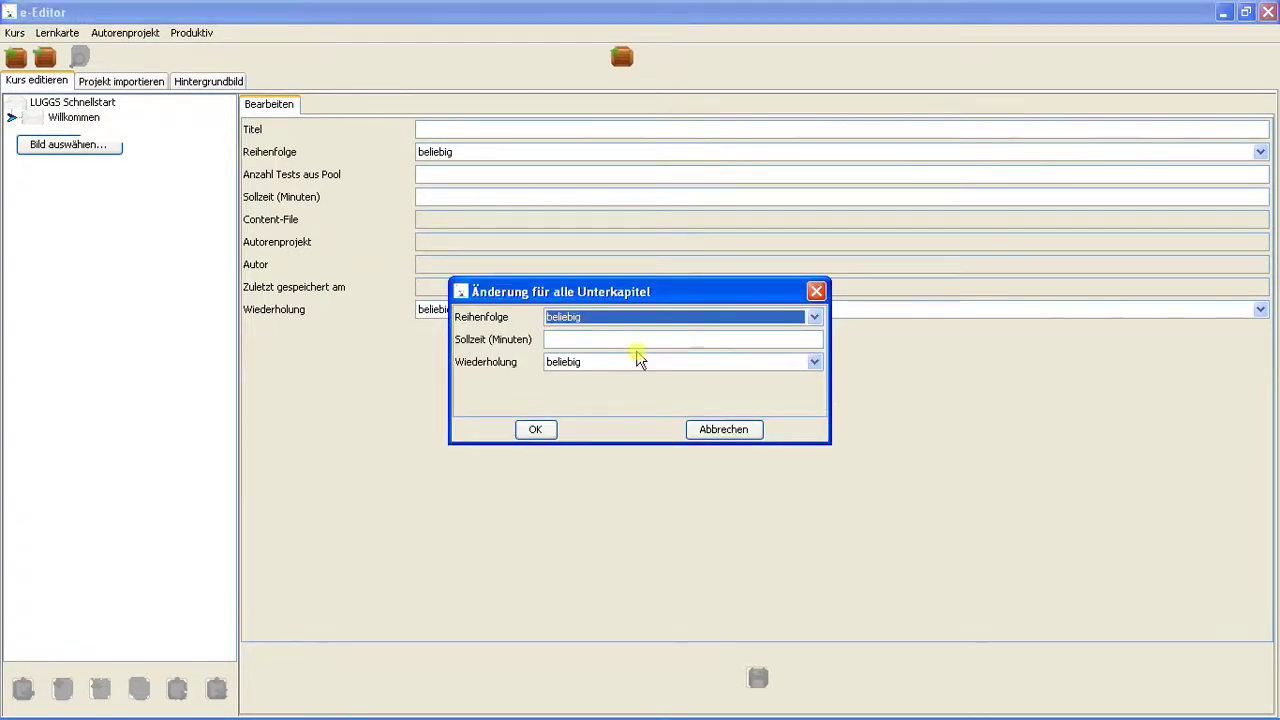
left_click(611, 317)
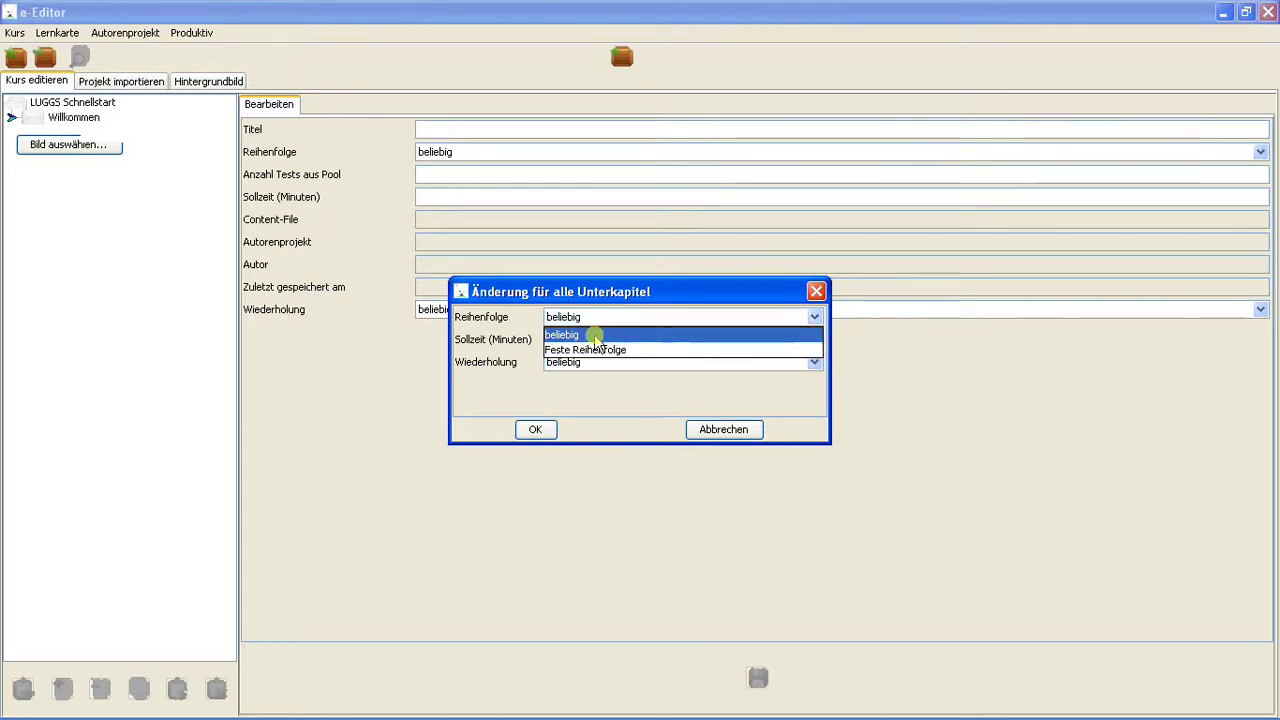
left_click(595, 336)
left_click(594, 362)
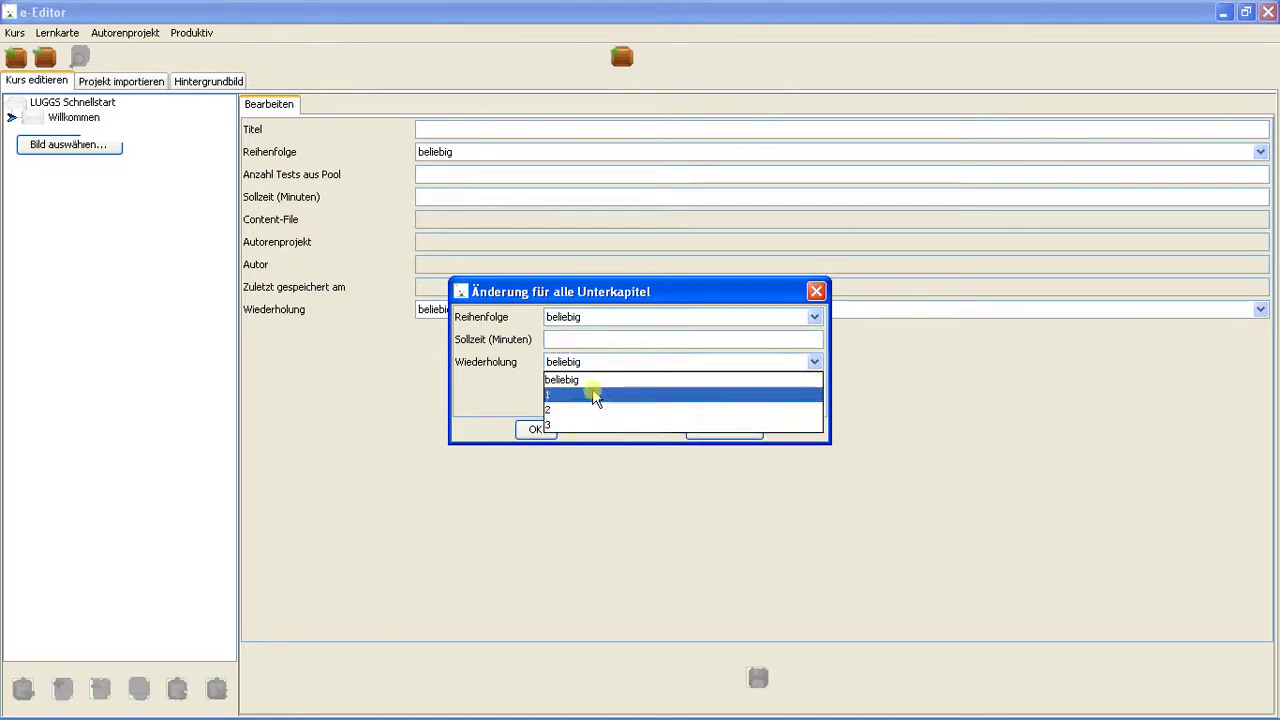
left_click(594, 380)
left_click(534, 429)
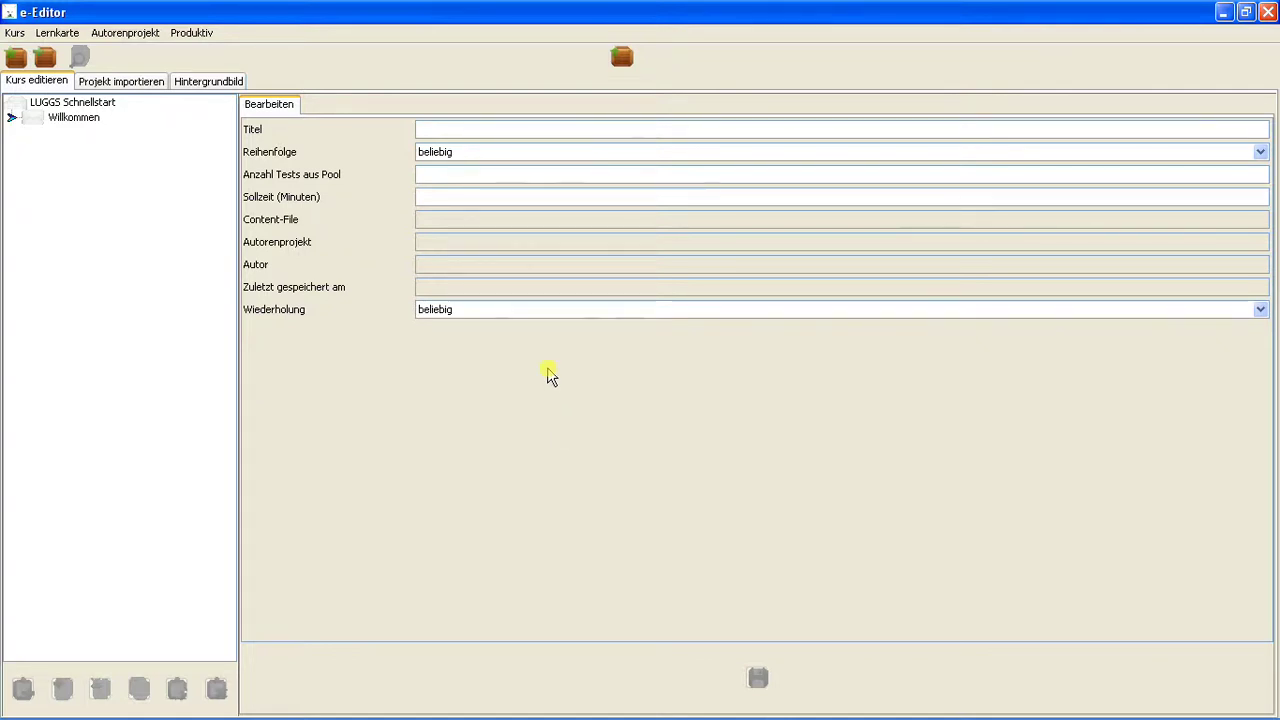
- Publish the course as "LUGGS Schnellstart", removing the date and time from the suggested course name
left_click(191, 32)
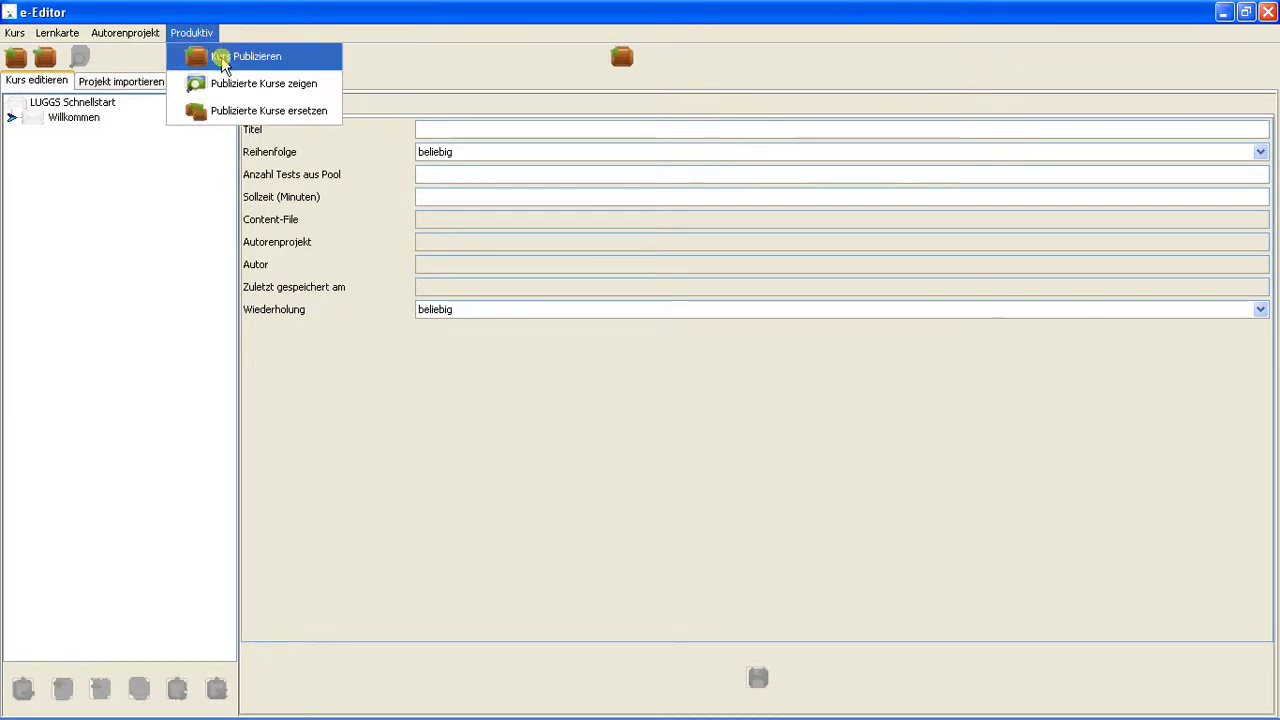
left_click(245, 56)
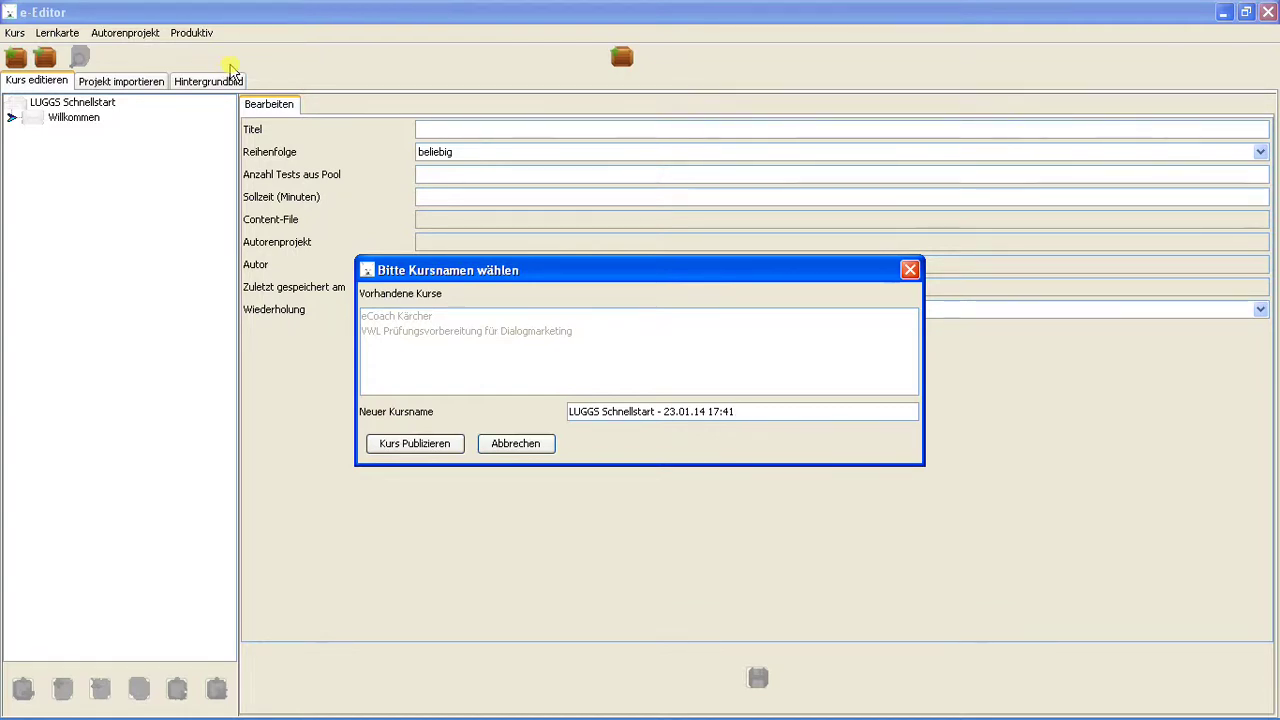
left_click_drag(656, 411, 765, 420)
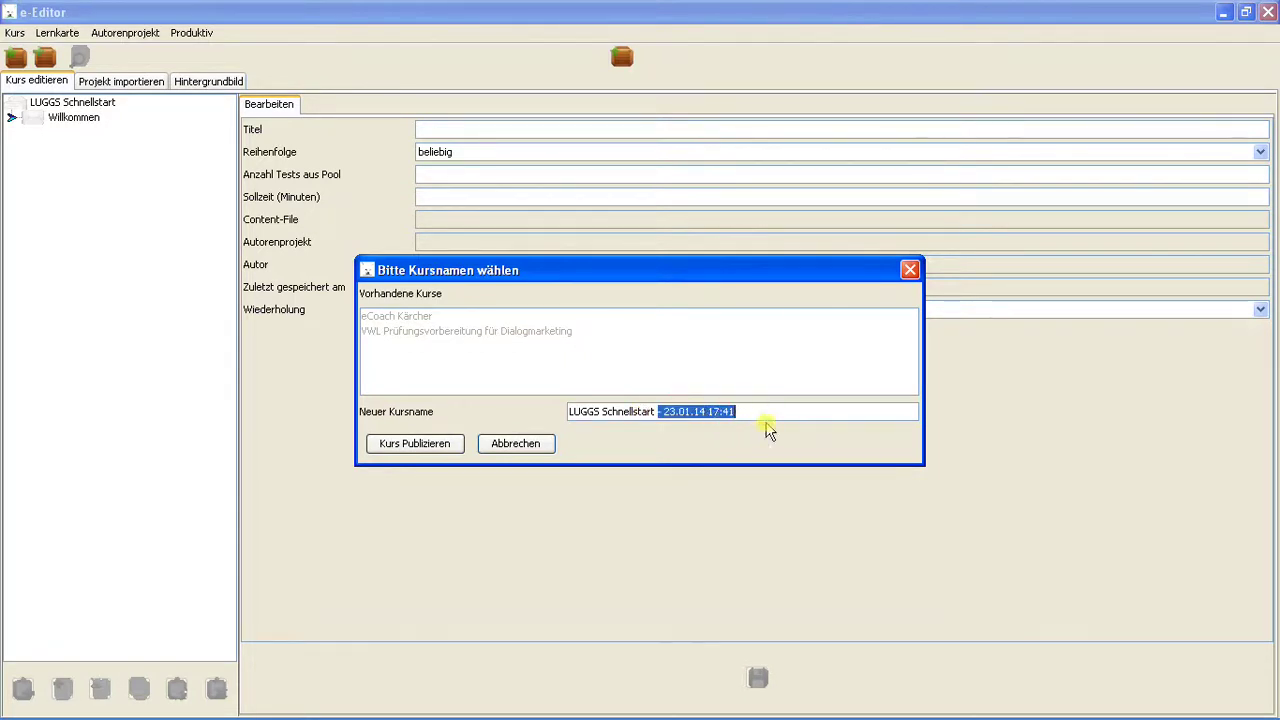
key("BackSpace")
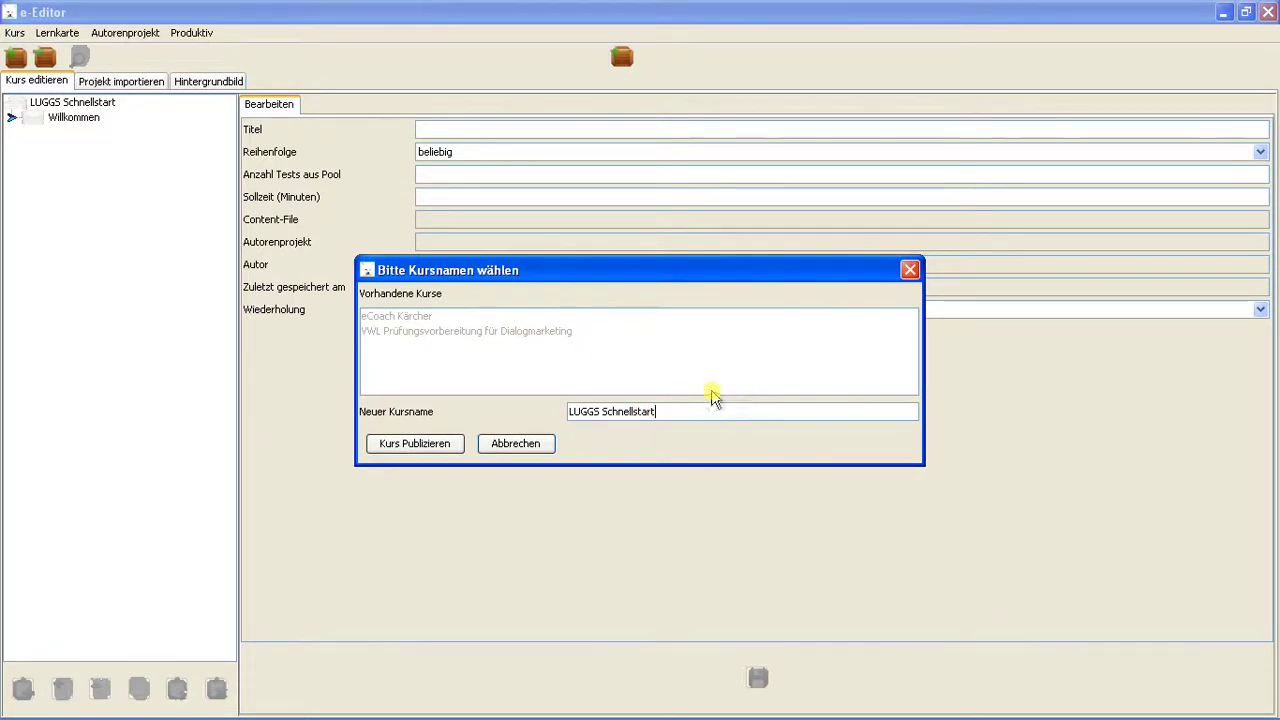
left_click(436, 447)
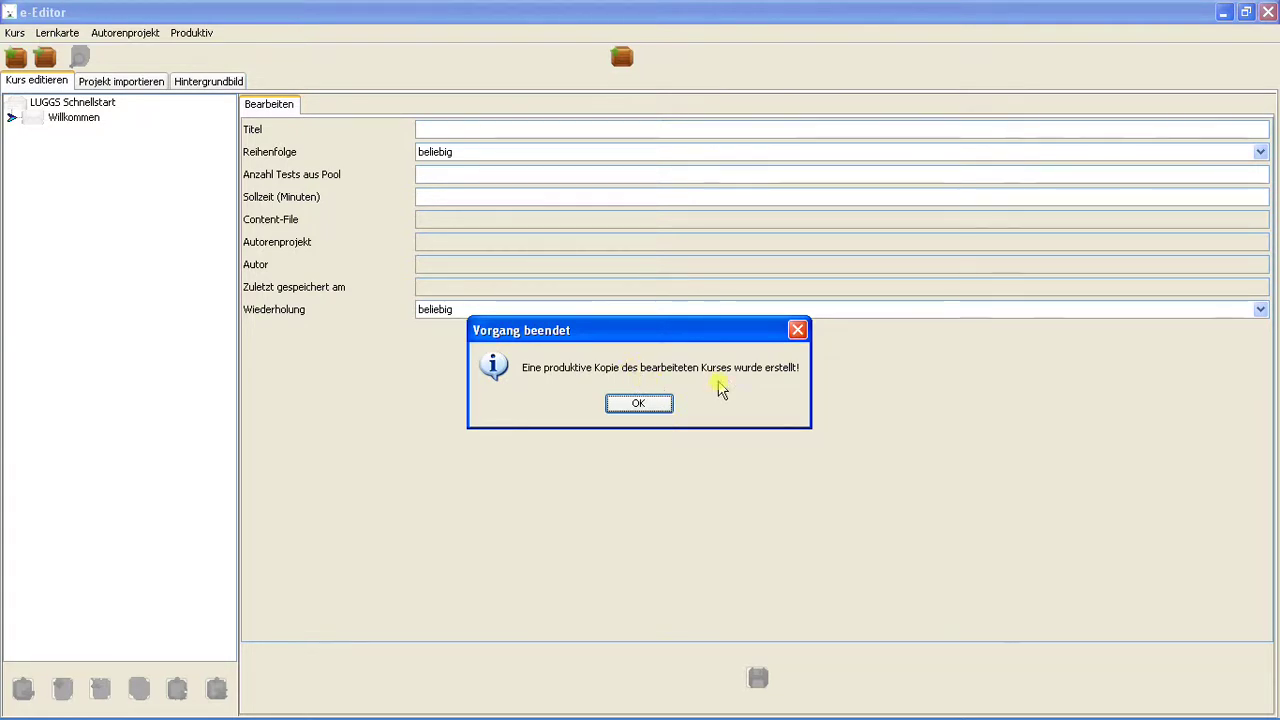
left_click(639, 404)
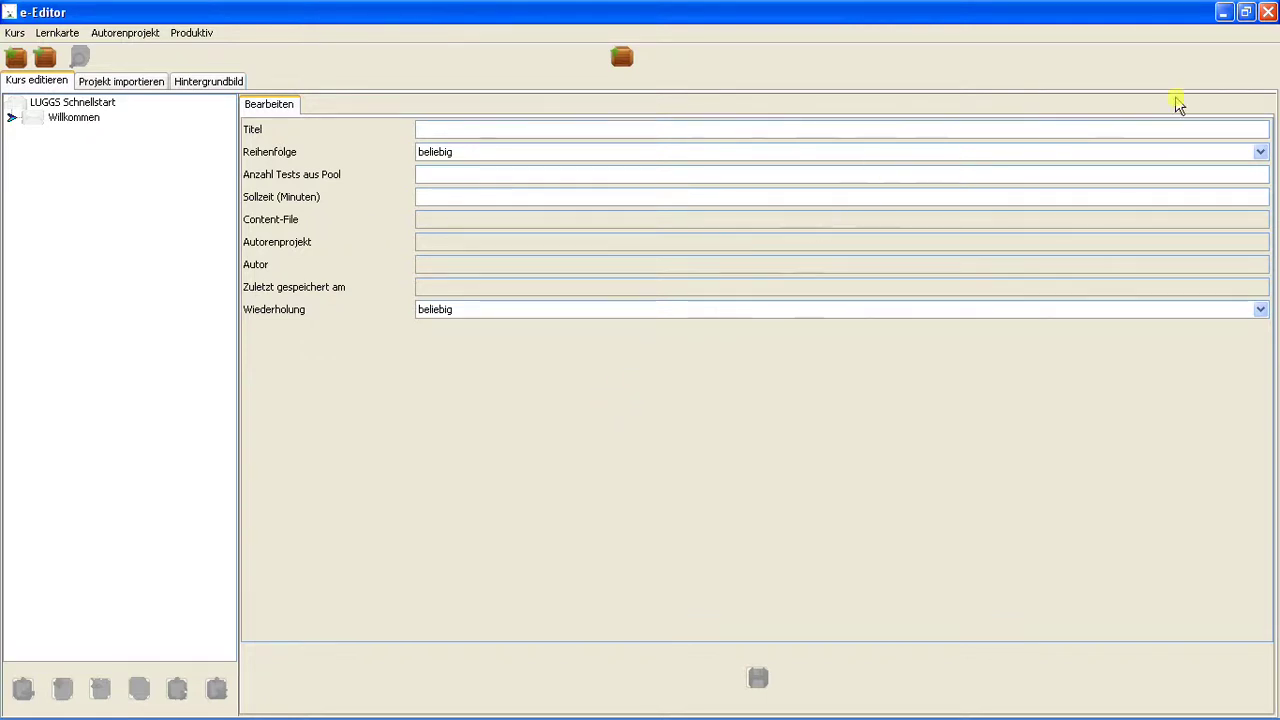
- Close the e-Editor and the e-Learn Tools launcher
left_click(1268, 12)
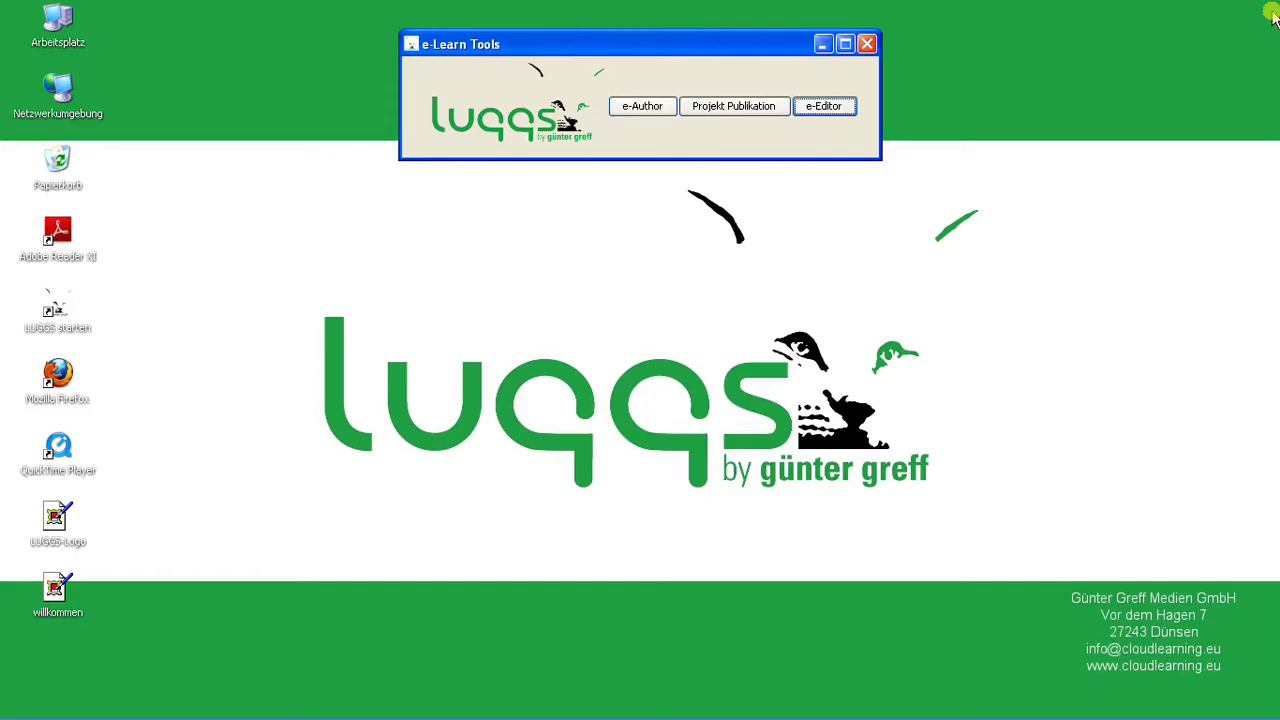
left_click(867, 45)
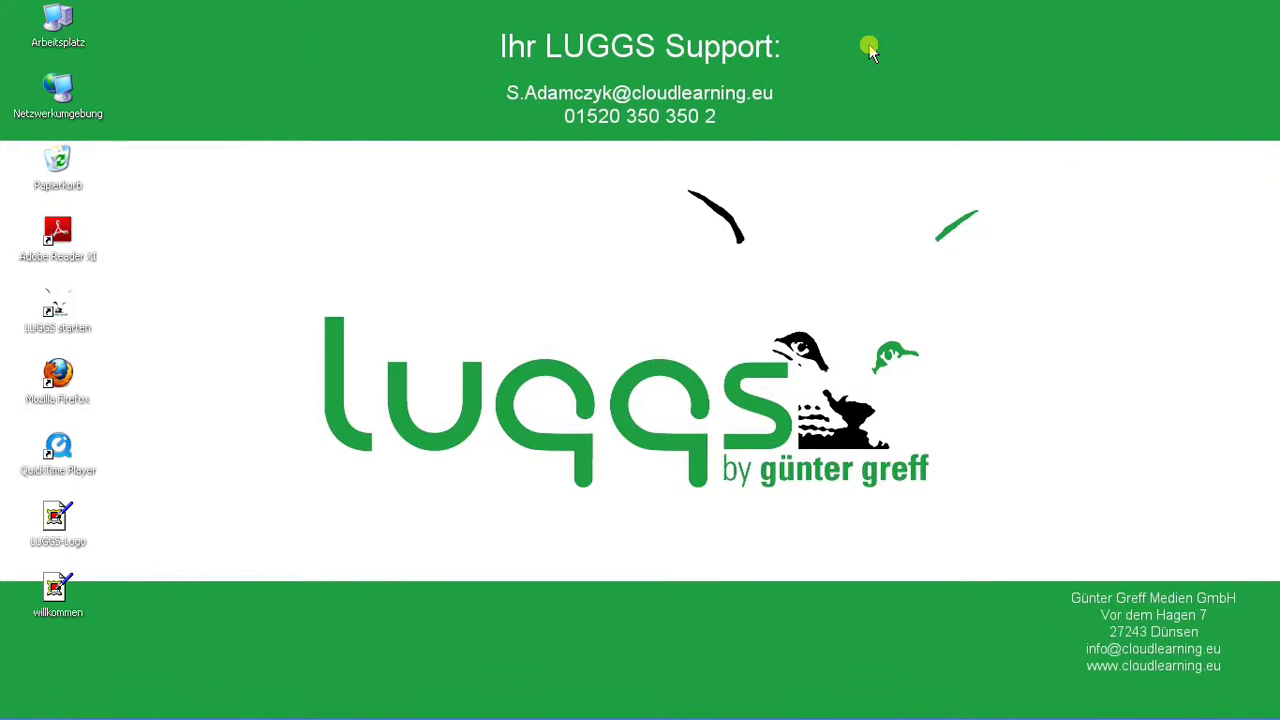